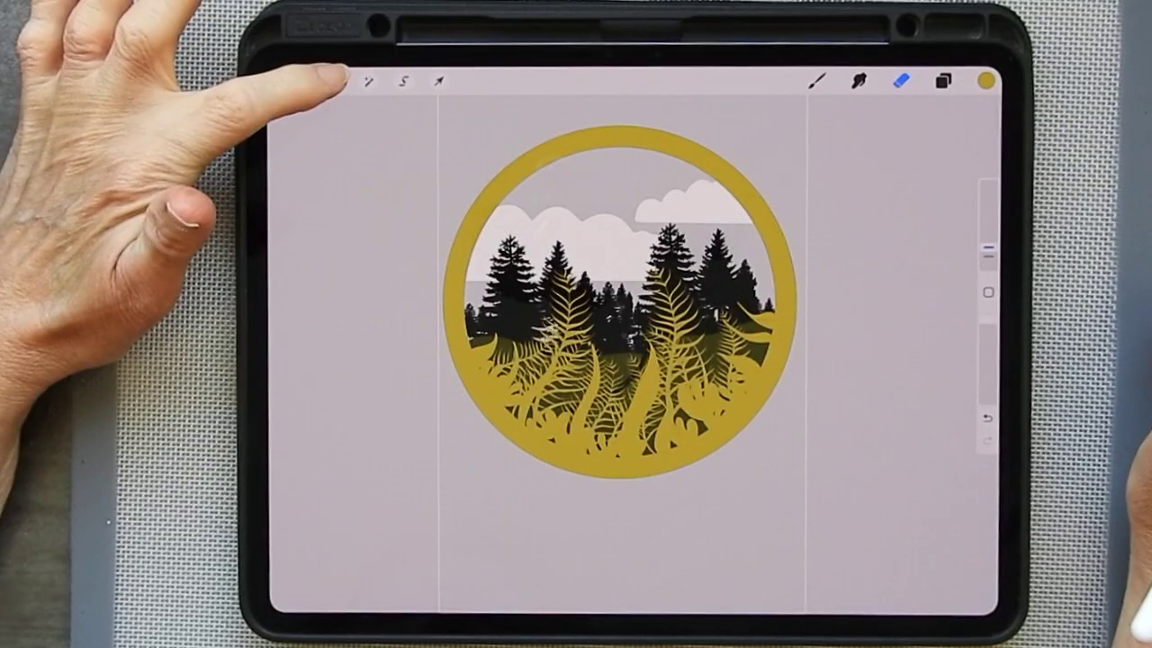
Open the sharing options for exporting the layered forest artwork
{"action": "left_click", "coordinate": [333, 81]}
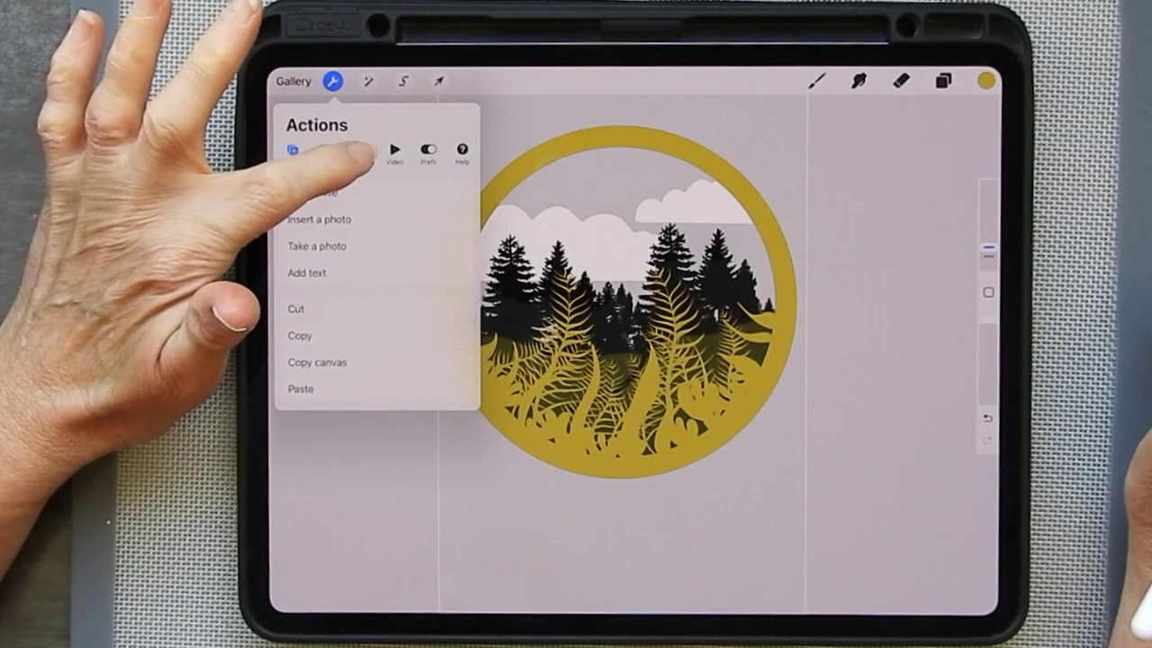
{"action": "left_click", "coordinate": [359, 150]}
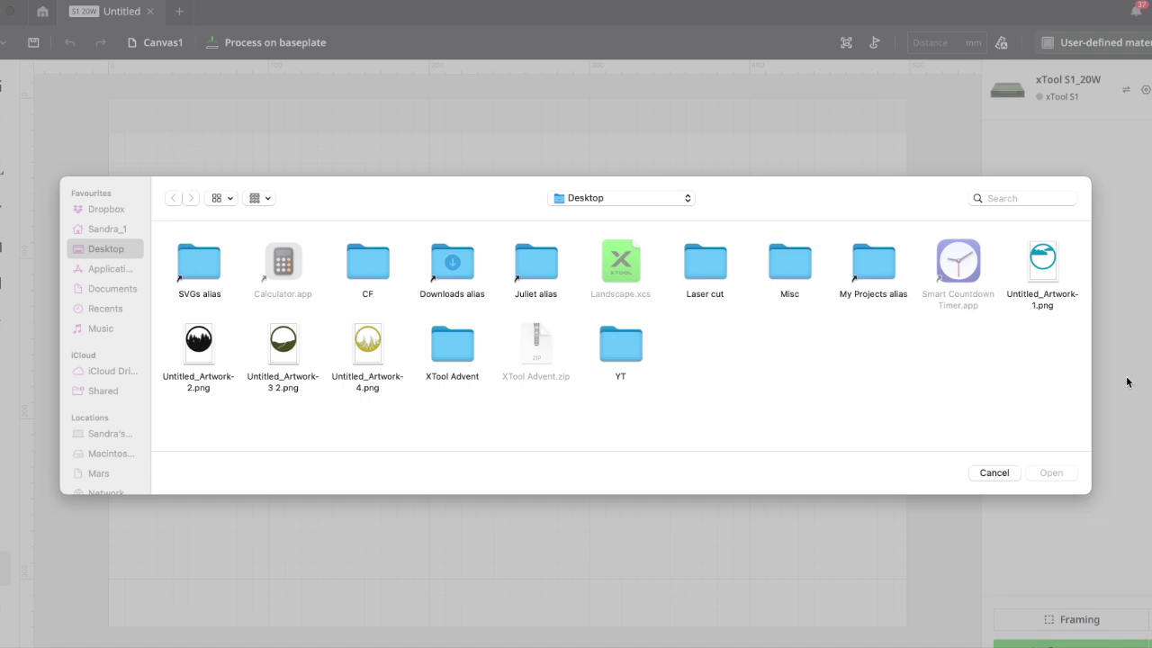
Switch to xTool Studio, import Untitled_Artwork-1.png and move the image closer to the middle of the work area
{"action": "left_click", "coordinate": [1043, 261]}
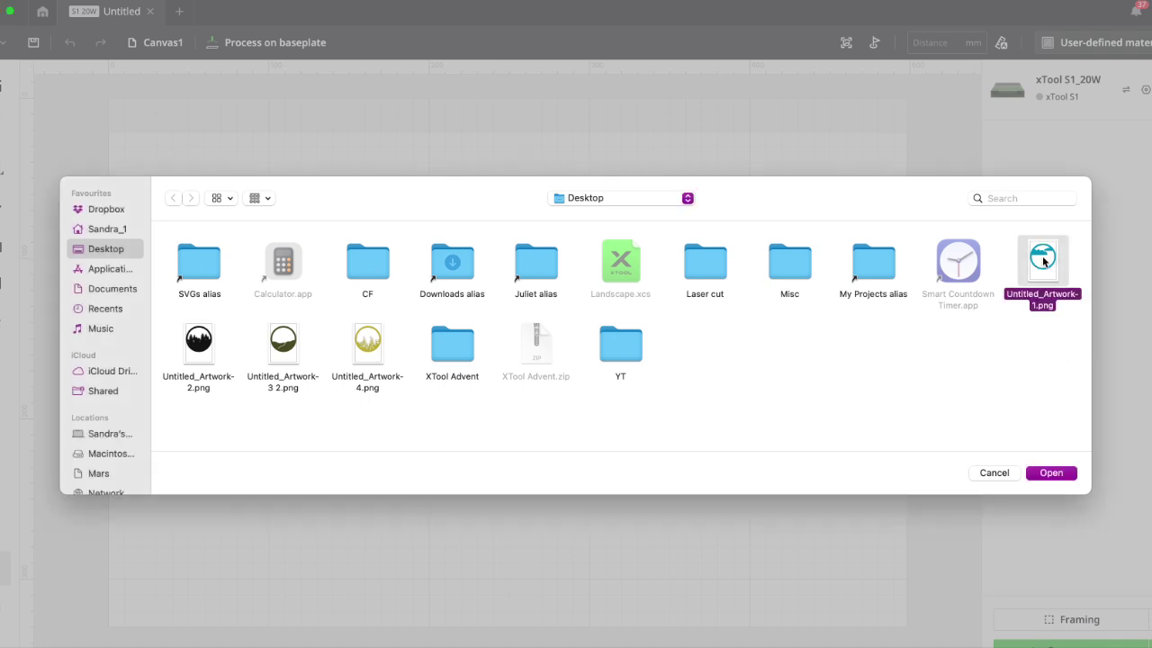
{"action": "left_click", "coordinate": [1052, 474]}
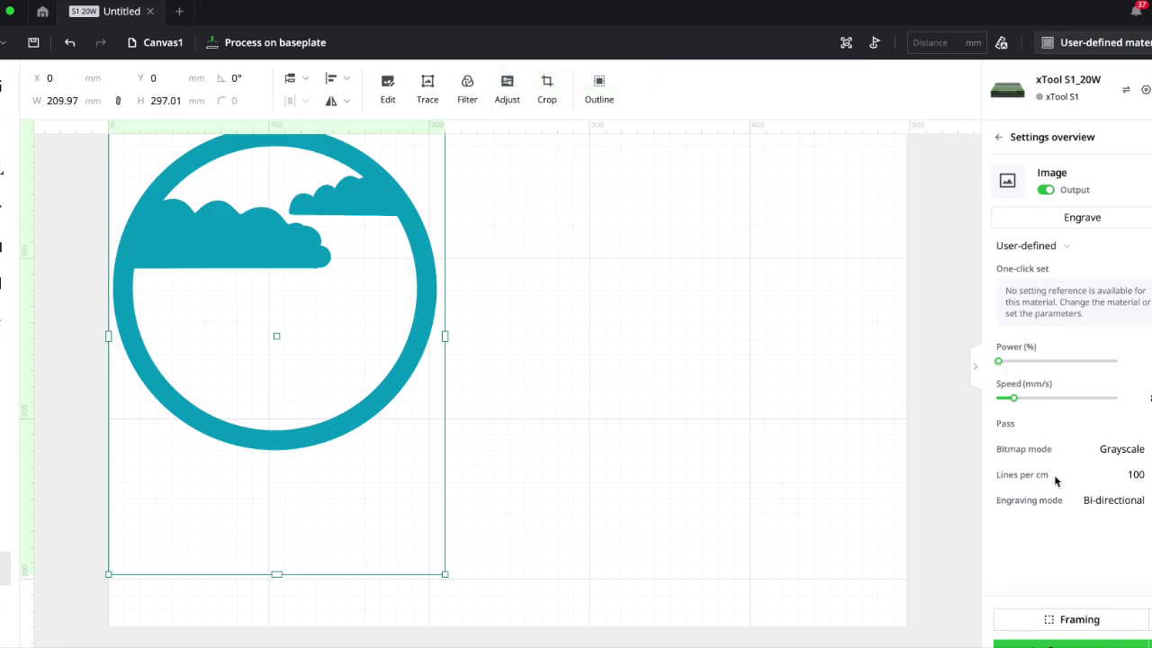
{"action": "left_click_drag", "start_coordinate": [438, 302], "coordinate": [606, 376]}
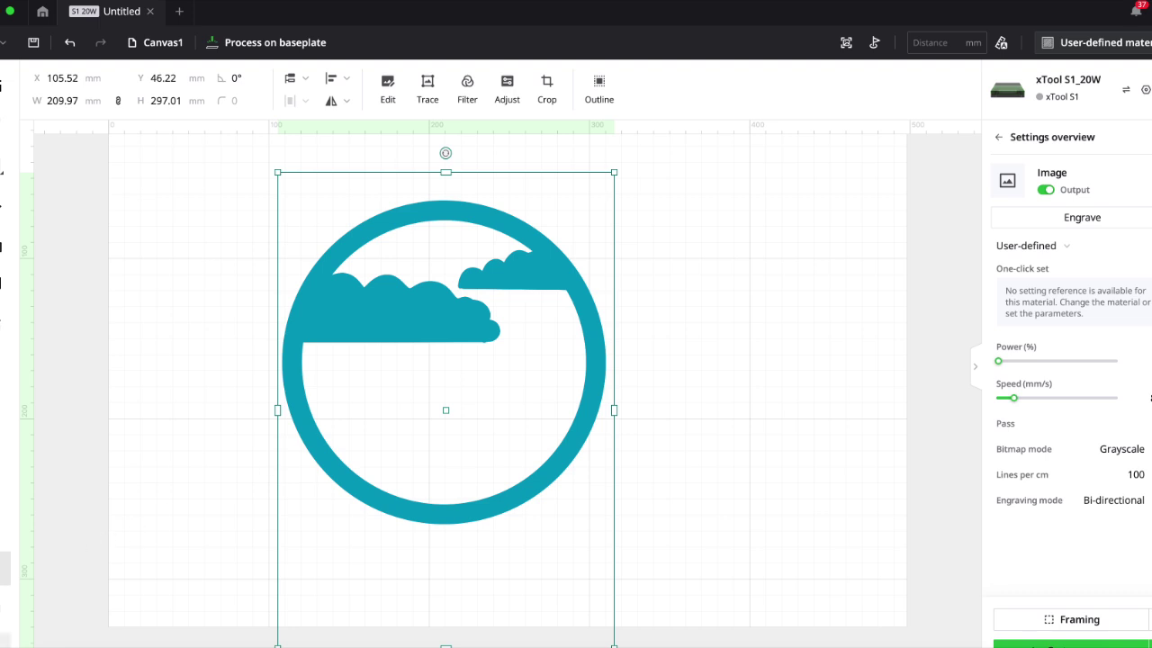
Show the layer and object lists and auto-trace the cloud image into a vector with layering by color
{"action": "left_click", "coordinate": [5, 632]}
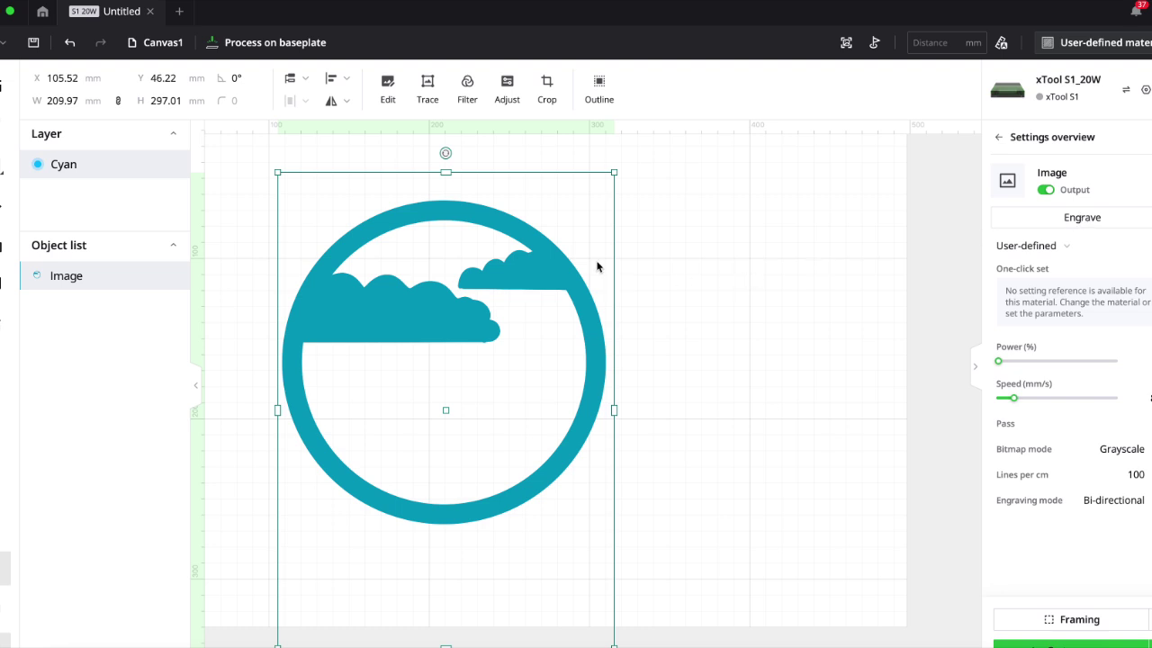
{"action": "left_click", "coordinate": [428, 84]}
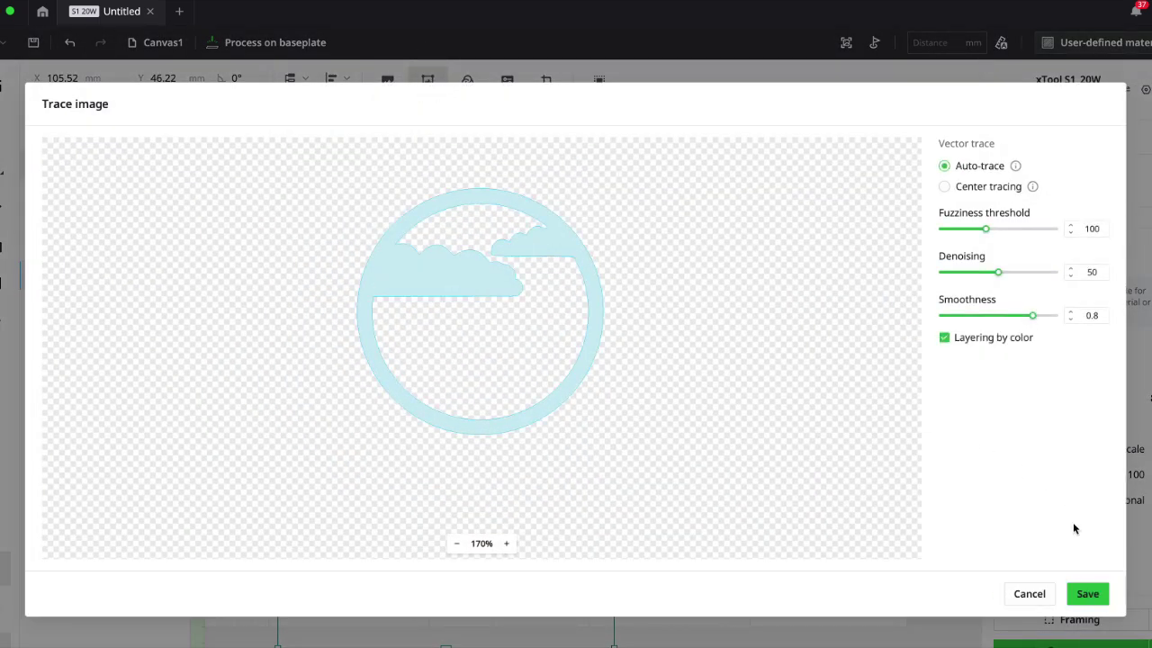
{"action": "left_click", "coordinate": [1087, 594]}
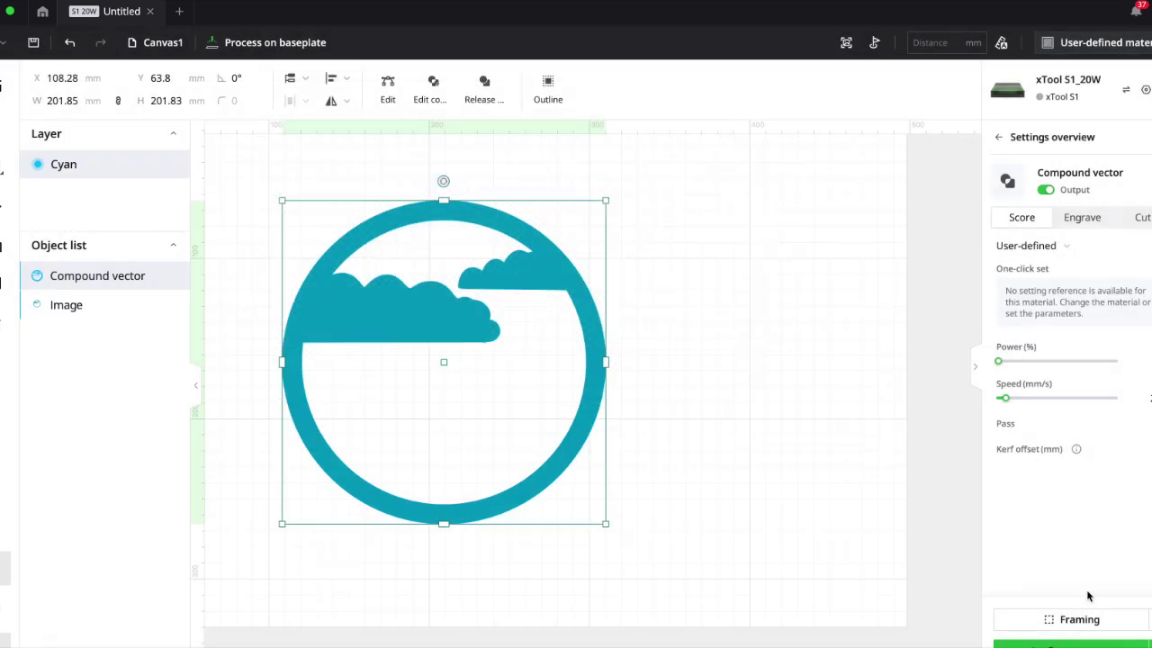
Separate the traced cloud vector from its source image, delete the image and move the vector back over the empty area
{"action": "left_click_drag", "start_coordinate": [597, 347], "coordinate": [904, 333]}
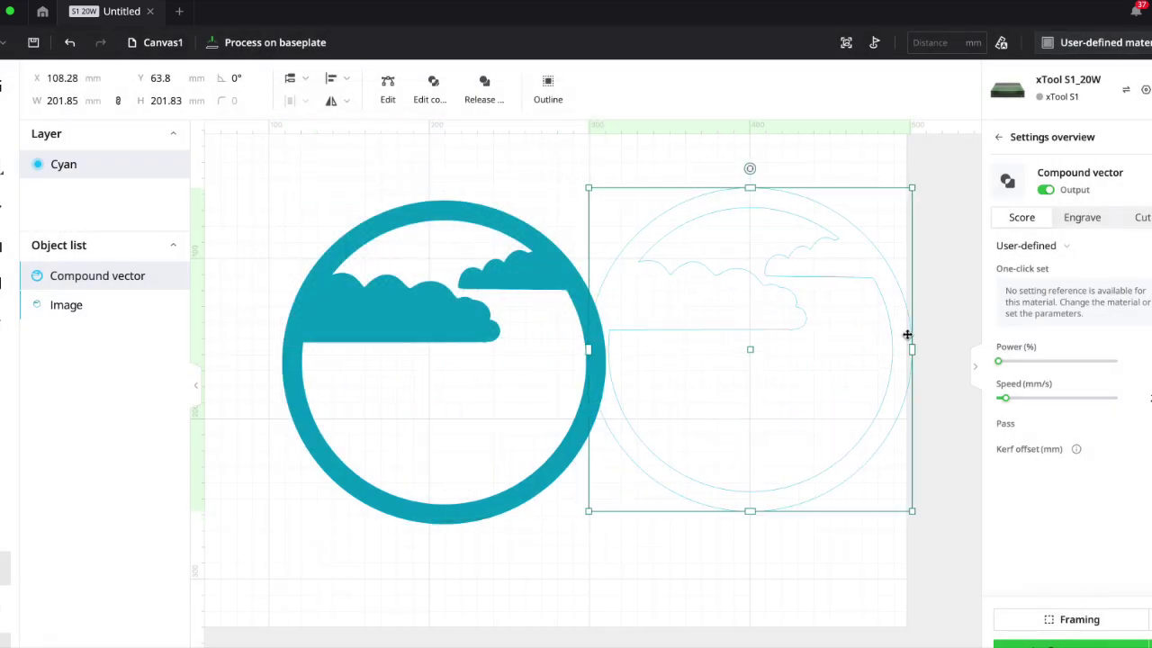
{"action": "left_click", "coordinate": [392, 504]}
{"action": "key", "text": "Delete"}
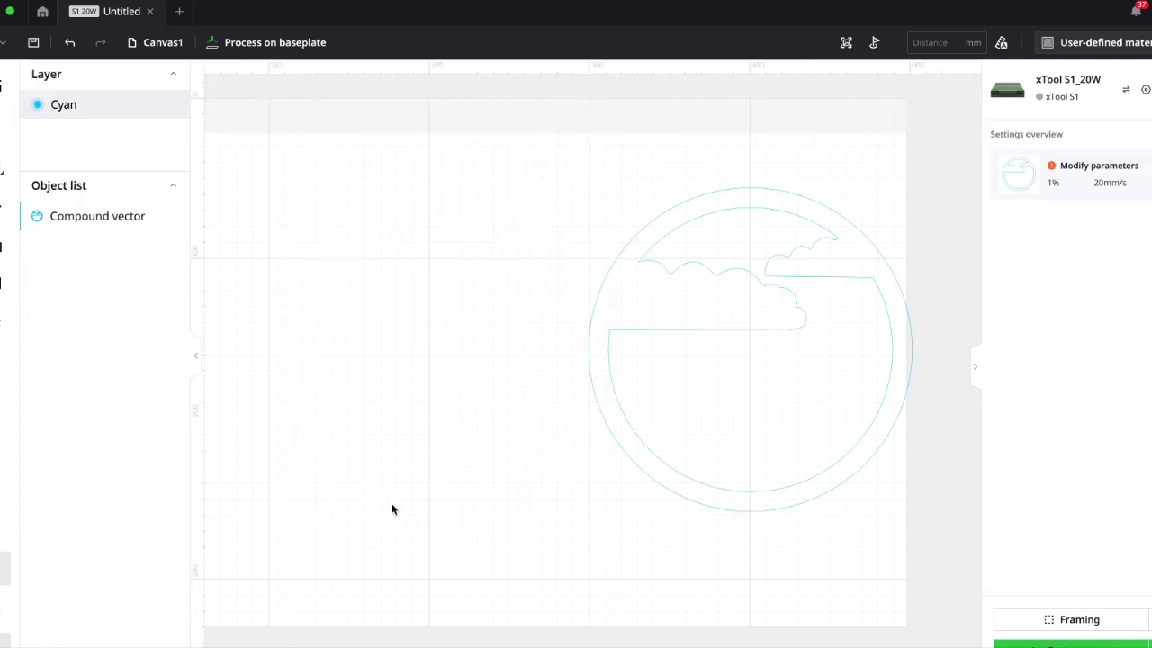
{"action": "left_click_drag", "start_coordinate": [877, 250], "coordinate": [590, 279]}
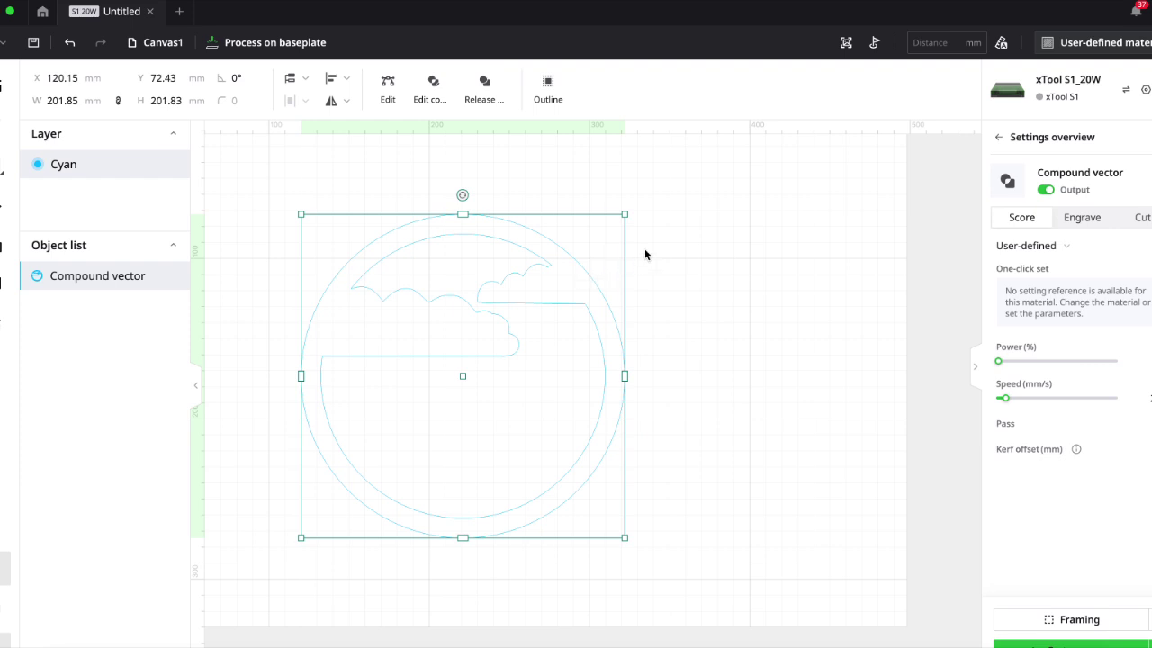
Simplify the cloud vector's nodes with the simplification level at 2 and finish node editing
{"action": "left_click", "coordinate": [387, 83]}
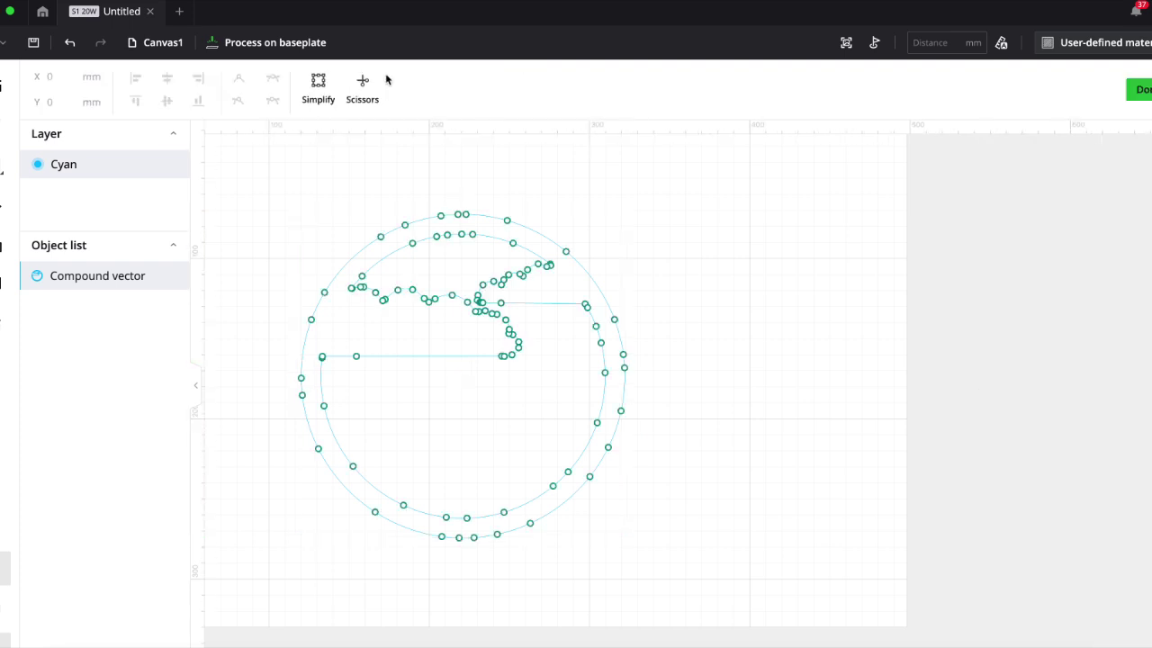
{"action": "left_click", "coordinate": [318, 84]}
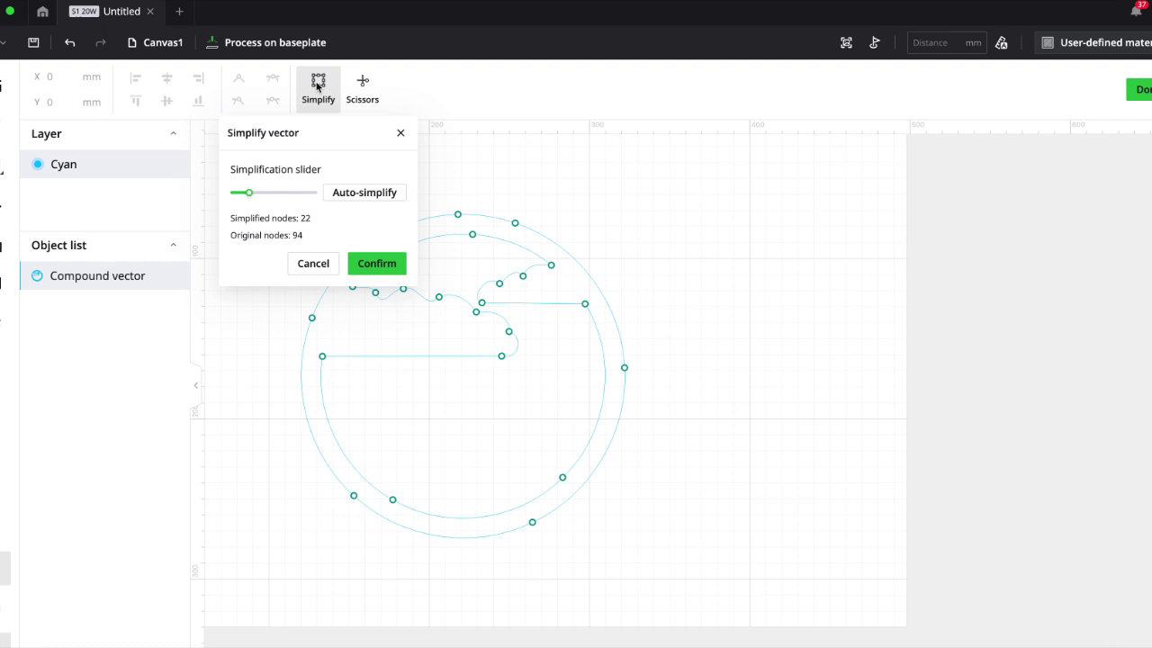
{"action": "left_click", "coordinate": [249, 194]}
{"action": "mouse_move", "coordinate": [249, 194]}
{"action": "left_mouse_down"}
{"action": "mouse_move", "coordinate": [290, 193]}
{"action": "mouse_move", "coordinate": [256, 195]}
{"action": "left_mouse_up"}
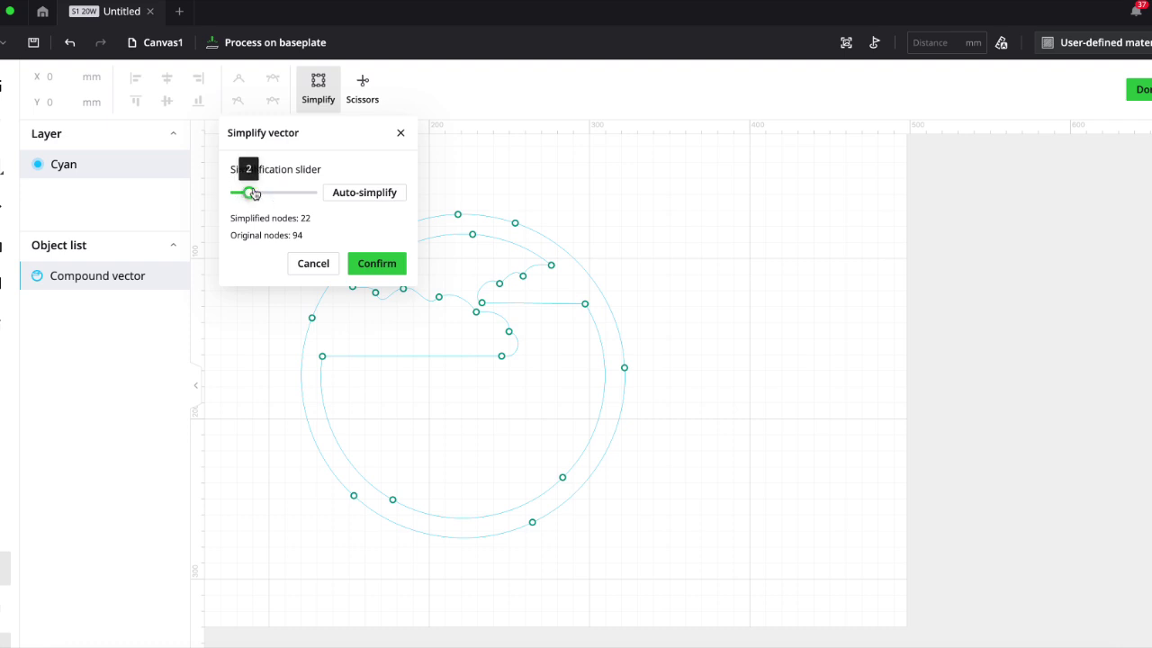
{"action": "left_click", "coordinate": [378, 261]}
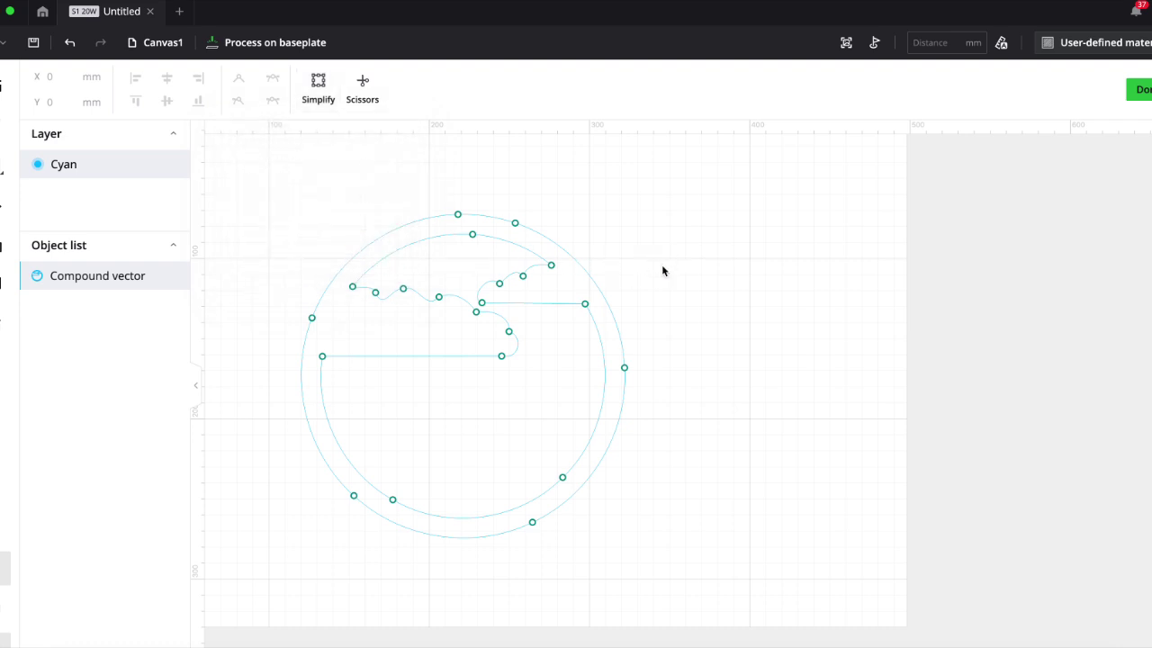
{"action": "right_click", "coordinate": [431, 221]}
{"action": "left_click", "coordinate": [453, 235]}
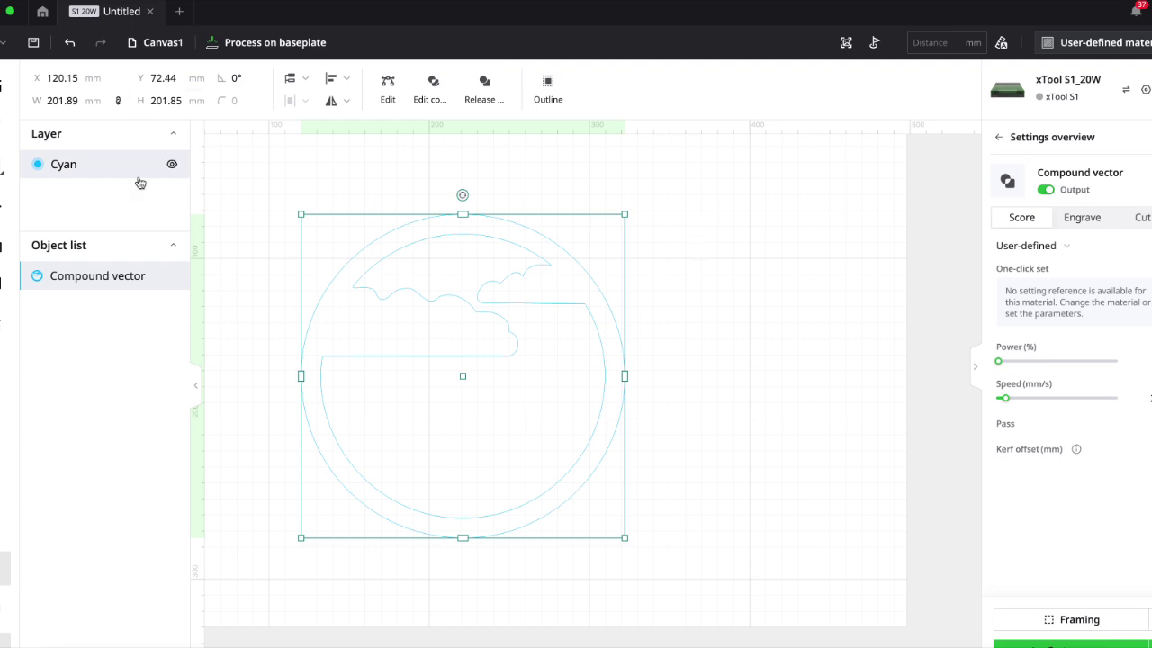
Add a second canvas and import Untitled_Artwork-2.png onto it
{"action": "left_click", "coordinate": [171, 42]}
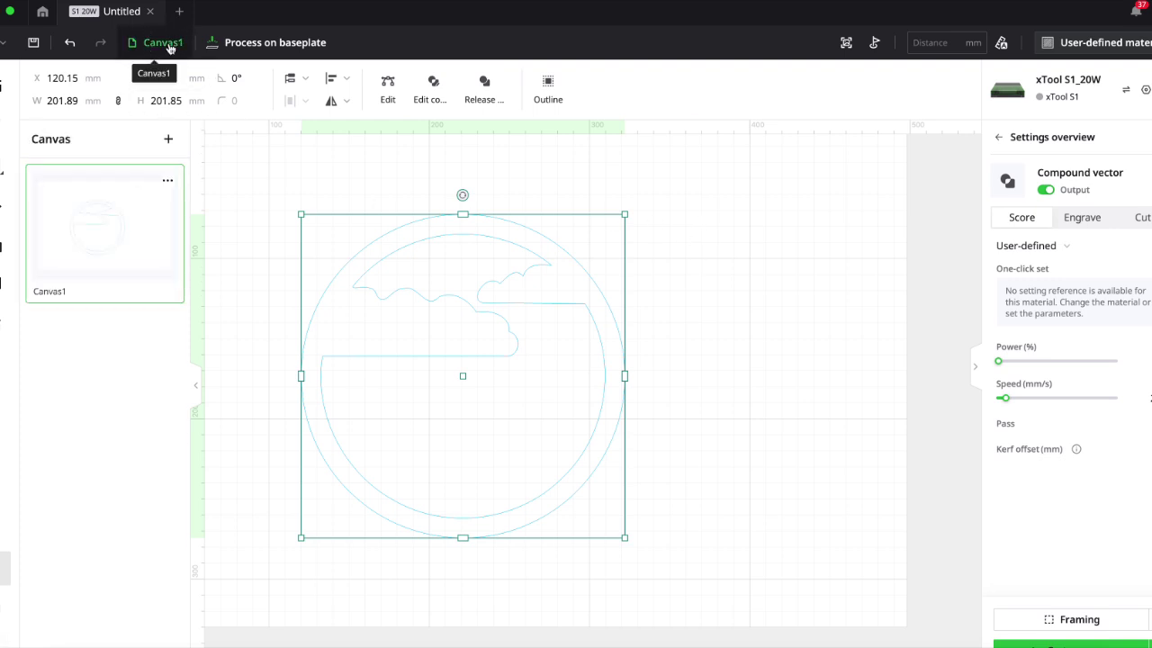
{"action": "left_click", "coordinate": [169, 141]}
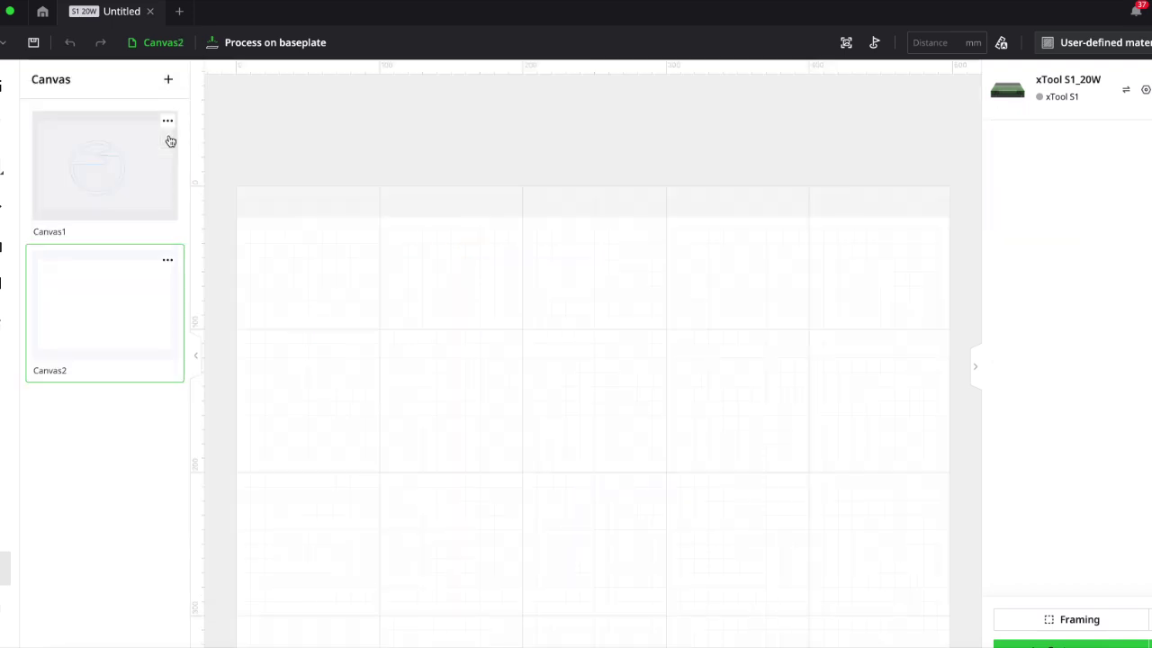
{"action": "left_click", "coordinate": [5, 81]}
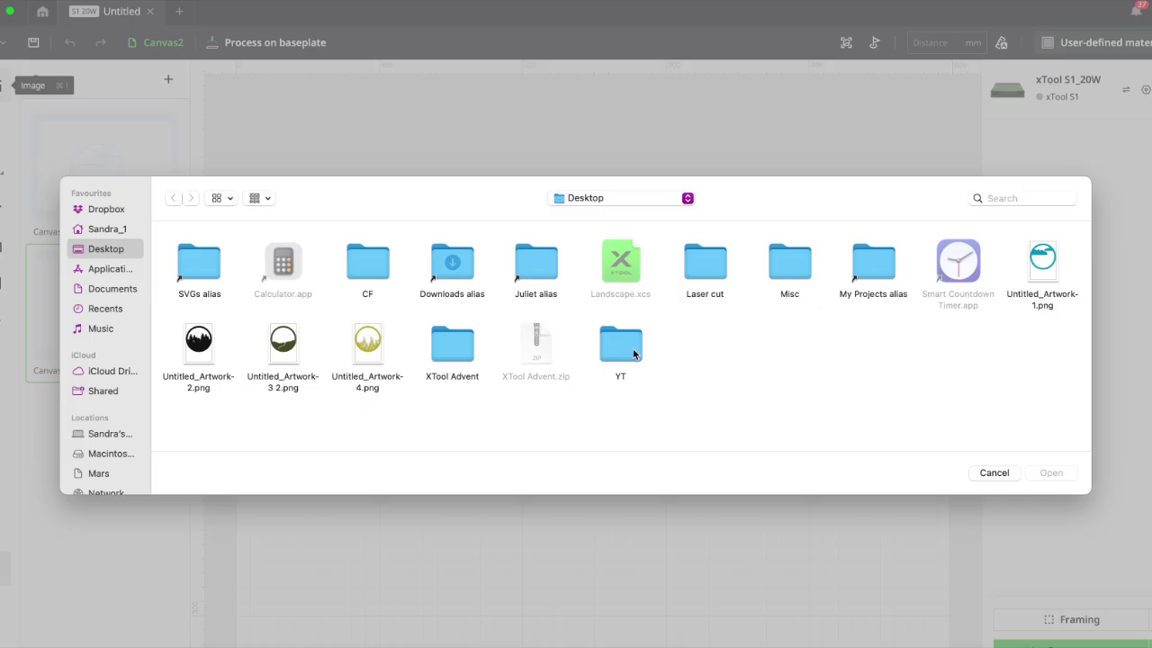
{"action": "left_click", "coordinate": [203, 349]}
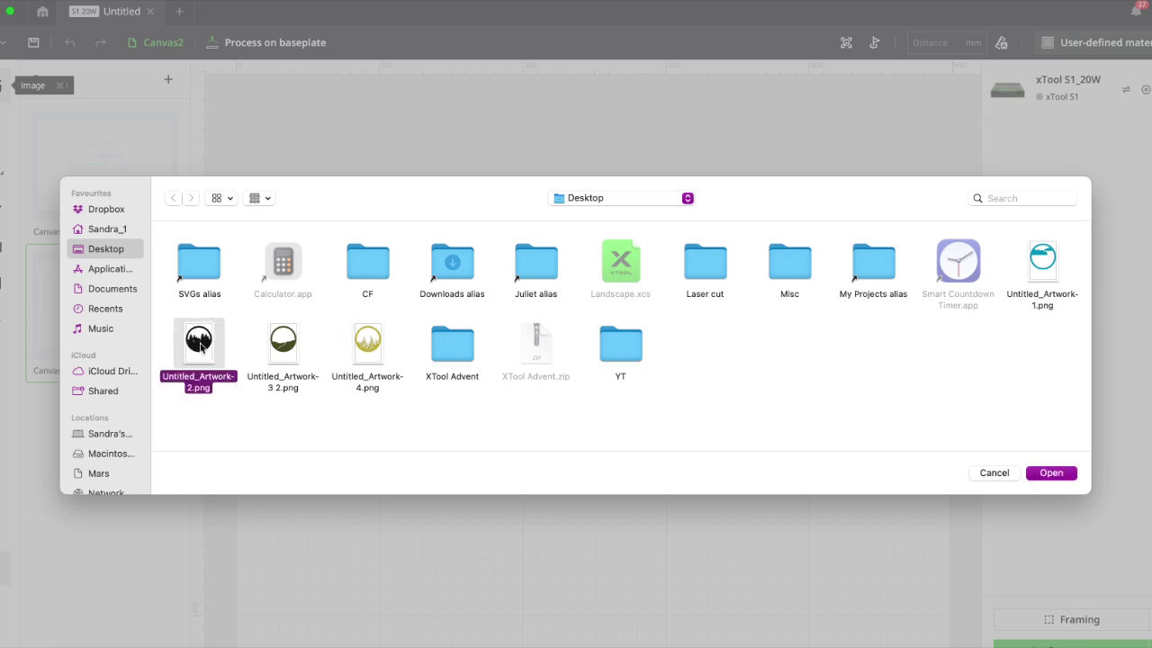
{"action": "key", "text": "Return"}
Auto-trace the tree image into a vector, move the vector aside and delete the source image
{"action": "left_click", "coordinate": [427, 81]}
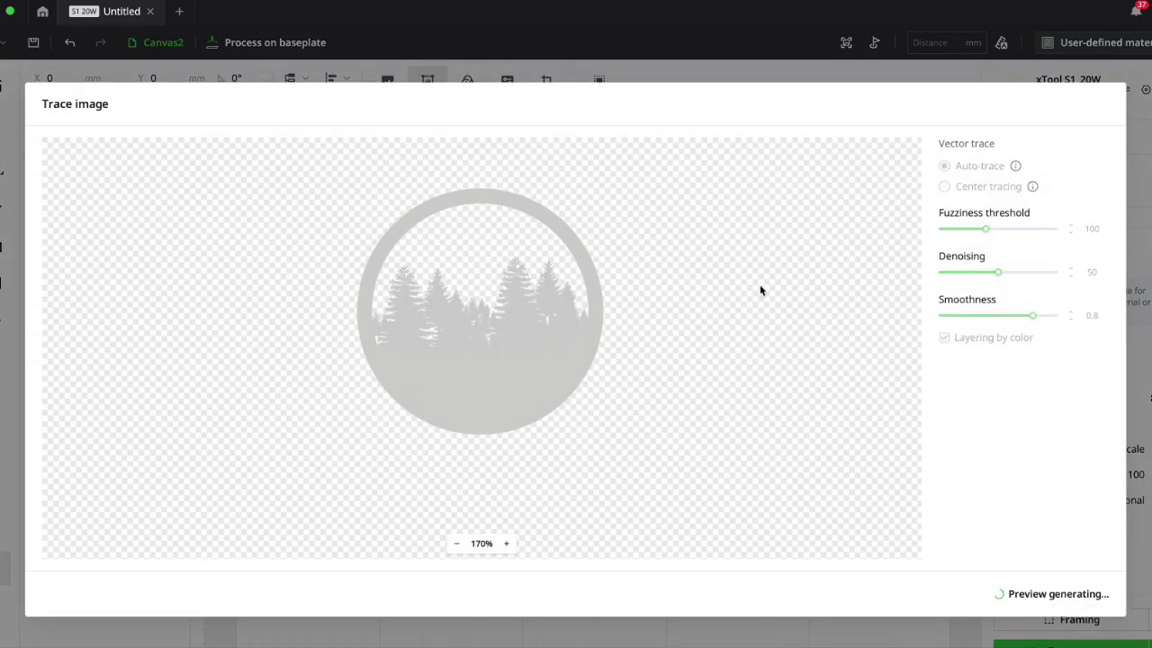
{"action": "left_click", "coordinate": [1089, 593]}
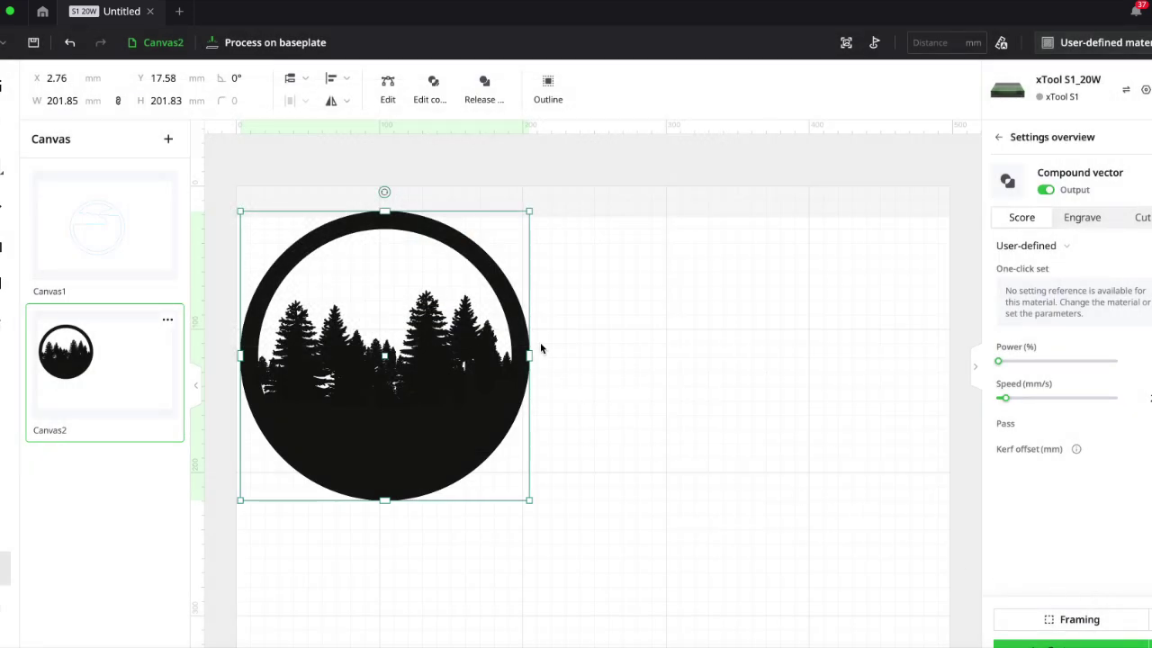
{"action": "left_click_drag", "start_coordinate": [521, 333], "coordinate": [867, 334]}
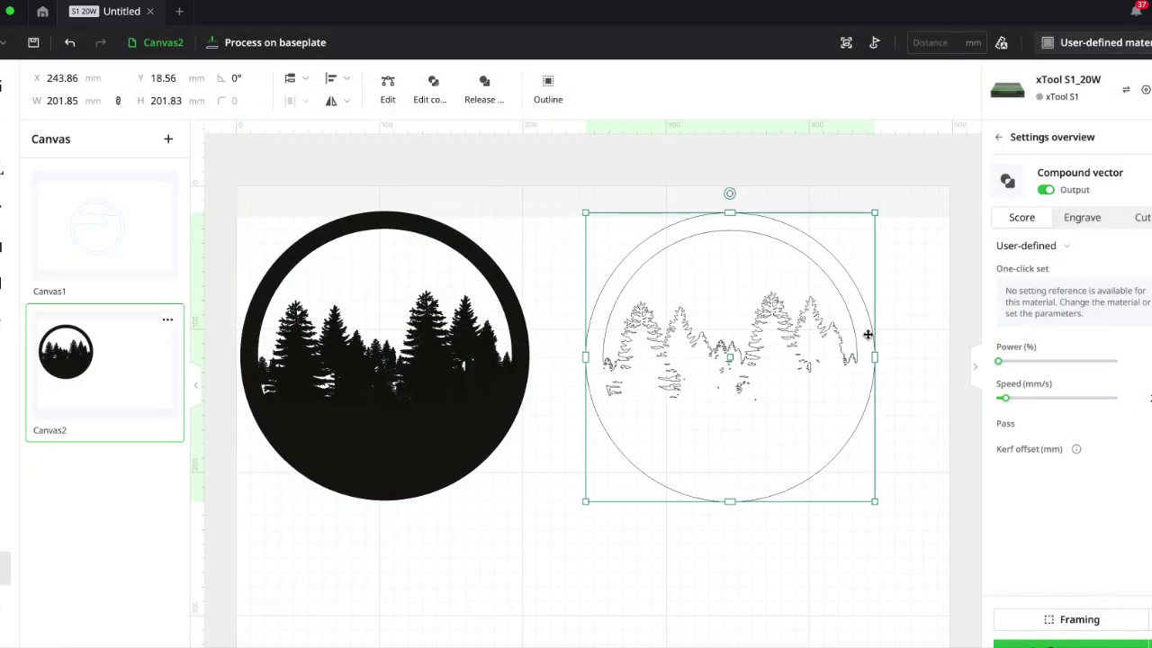
{"action": "left_click", "coordinate": [512, 385]}
{"action": "key", "text": "Delete"}
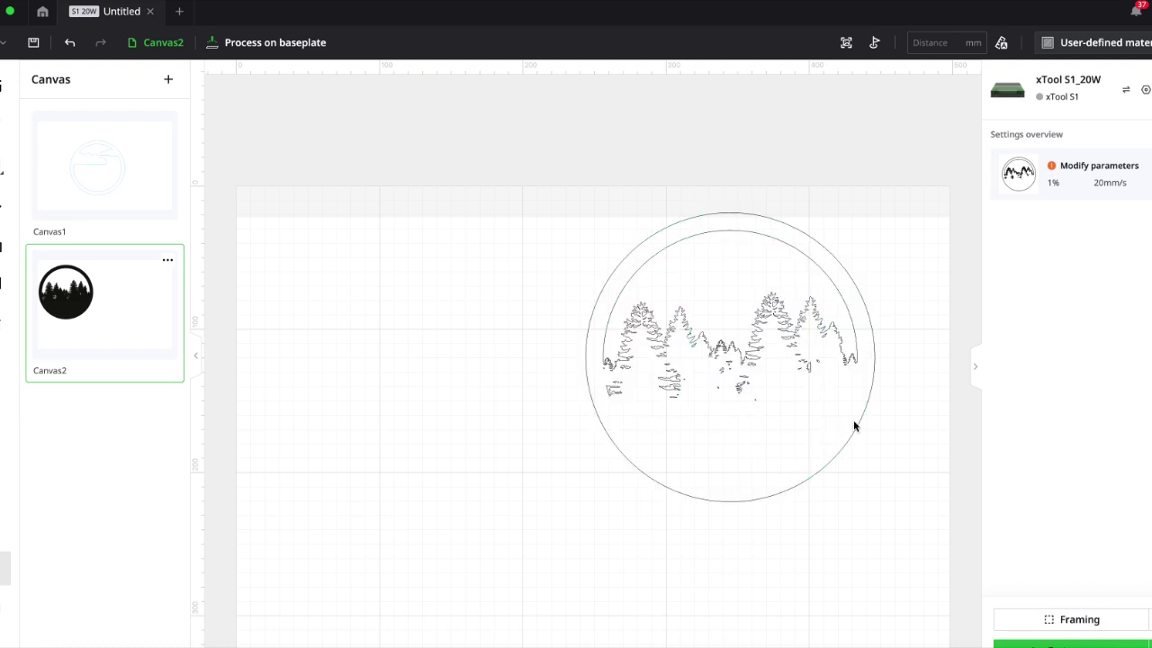
Move the tree vector back toward the middle and simplify its nodes at the preset level, then finish node editing
{"action": "mouse_move", "coordinate": [859, 426]}
{"action": "left_mouse_down"}
{"action": "mouse_move", "coordinate": [794, 419]}
{"action": "mouse_move", "coordinate": [612, 469]}
{"action": "left_mouse_up"}
{"action": "left_click", "coordinate": [387, 87]}
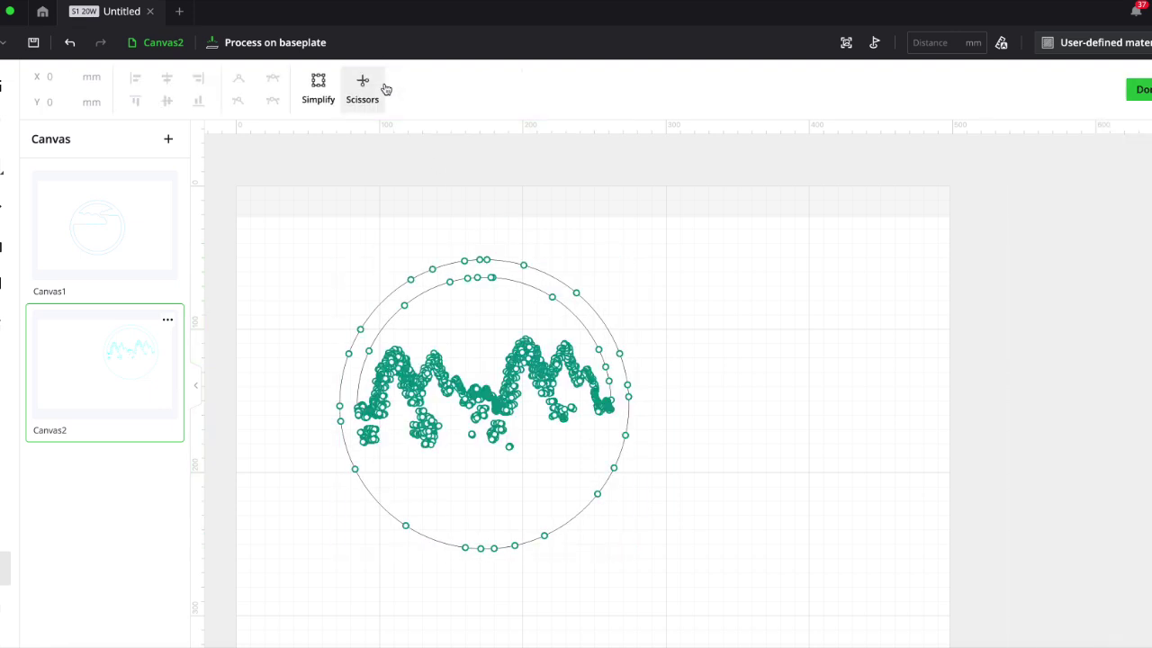
{"action": "left_click", "coordinate": [318, 82]}
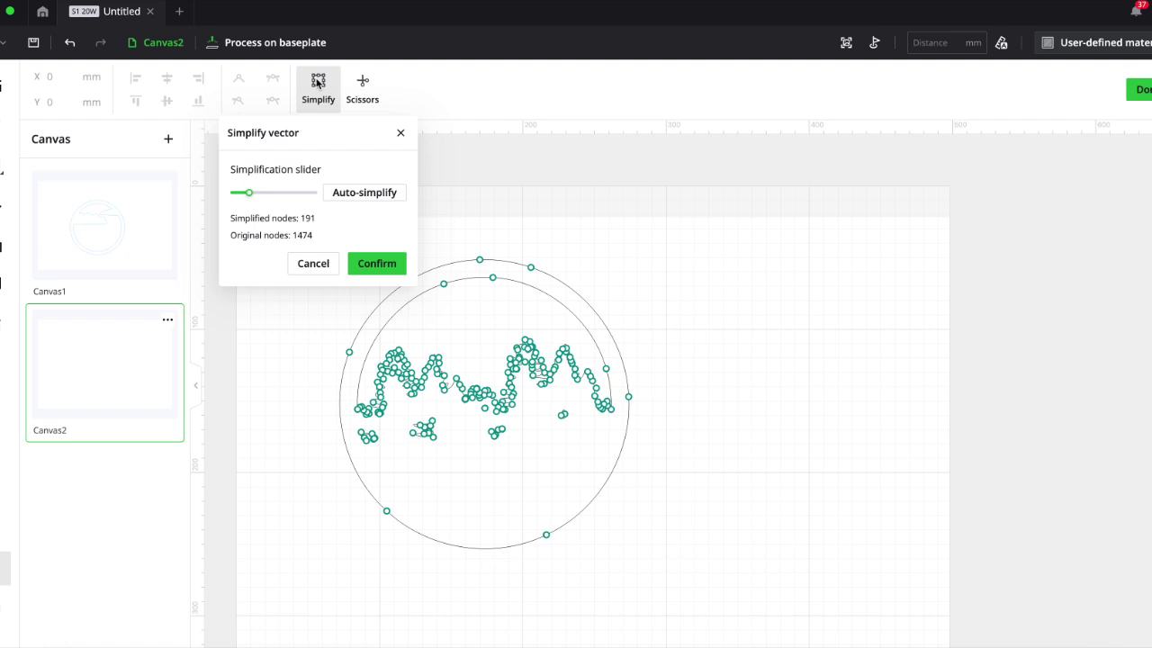
{"action": "left_click", "coordinate": [391, 263]}
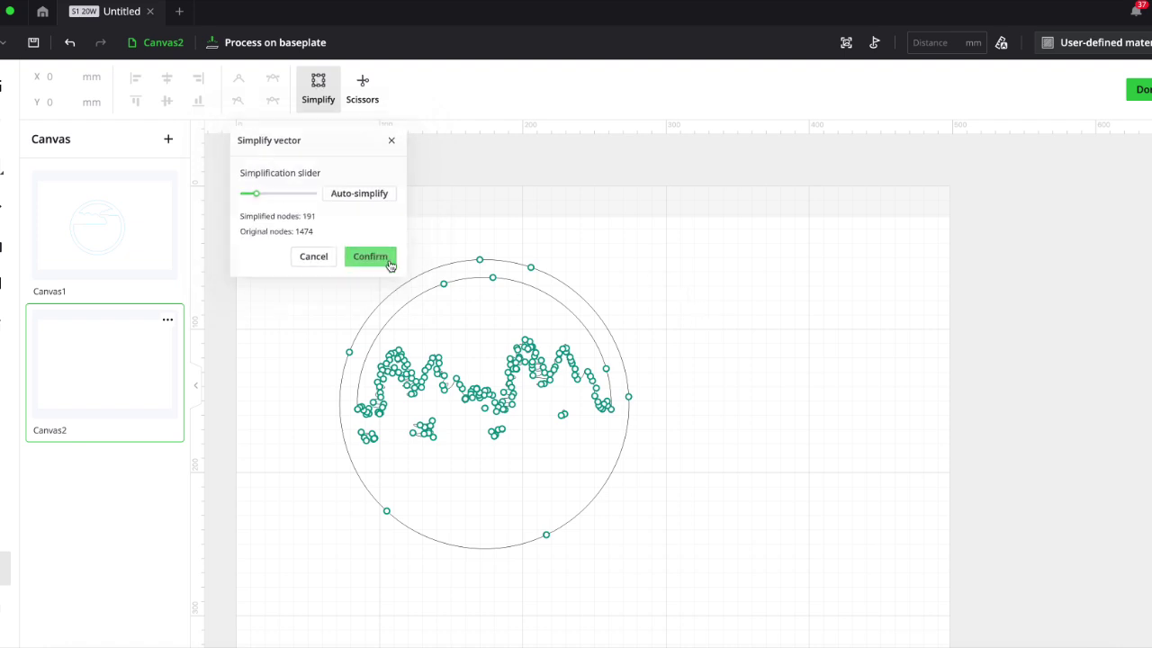
{"action": "right_click", "coordinate": [471, 266]}
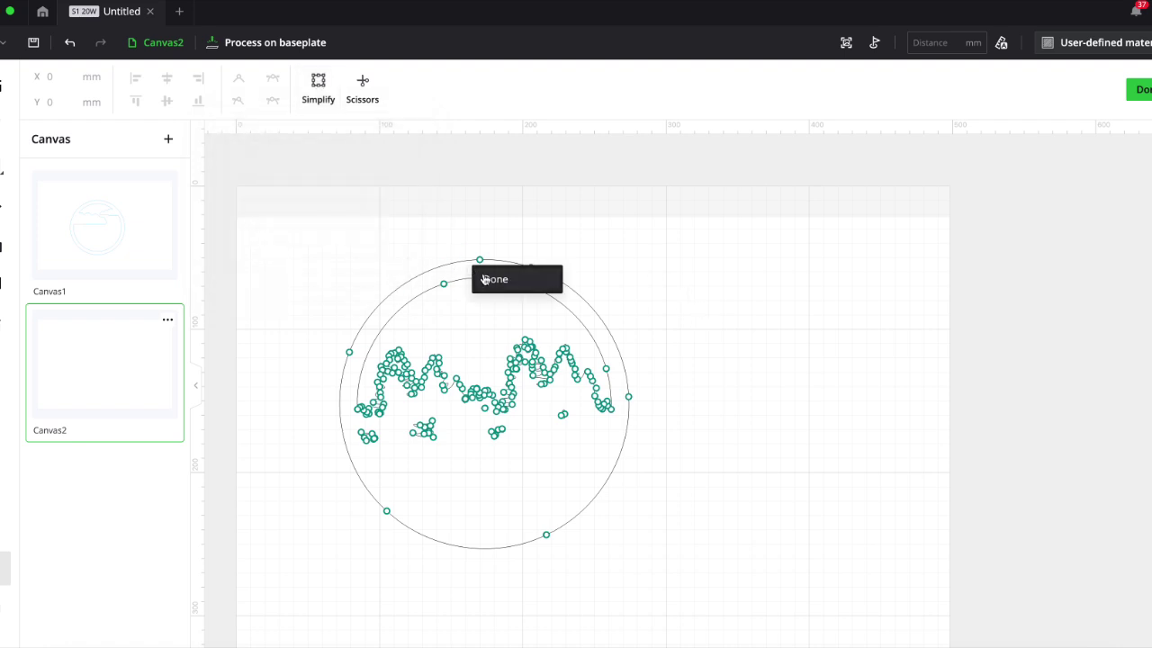
{"action": "left_click", "coordinate": [484, 280]}
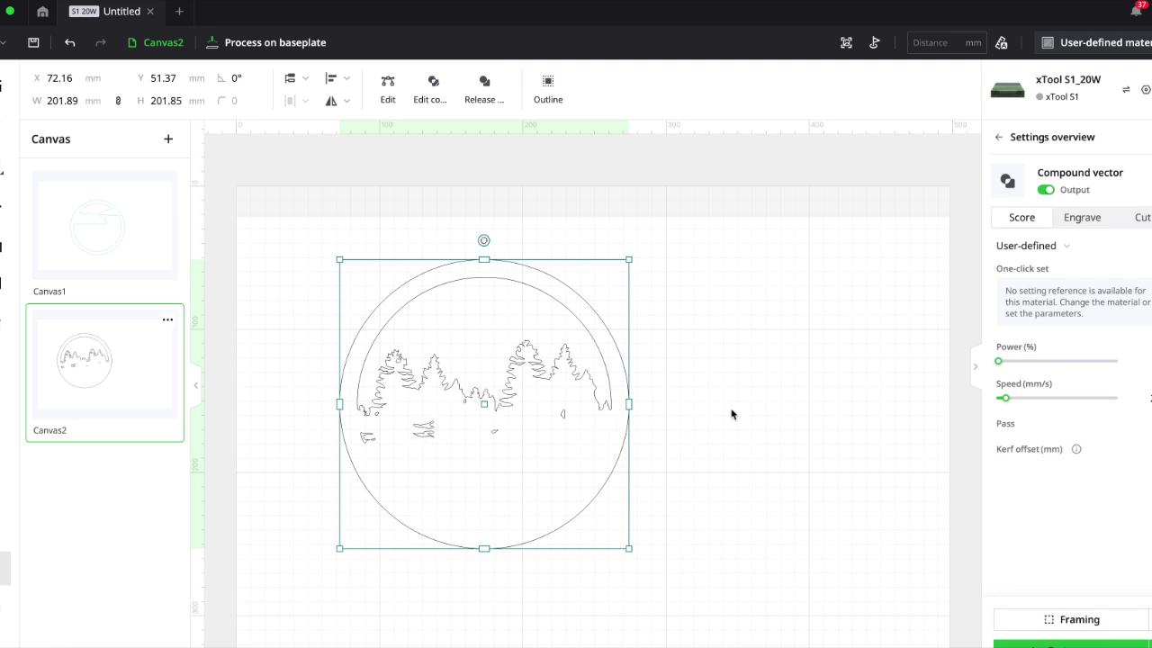
Add a third canvas to the project and import Untitled_Artwork-3 2.png onto it
{"action": "key", "text": "ctrl+n"}
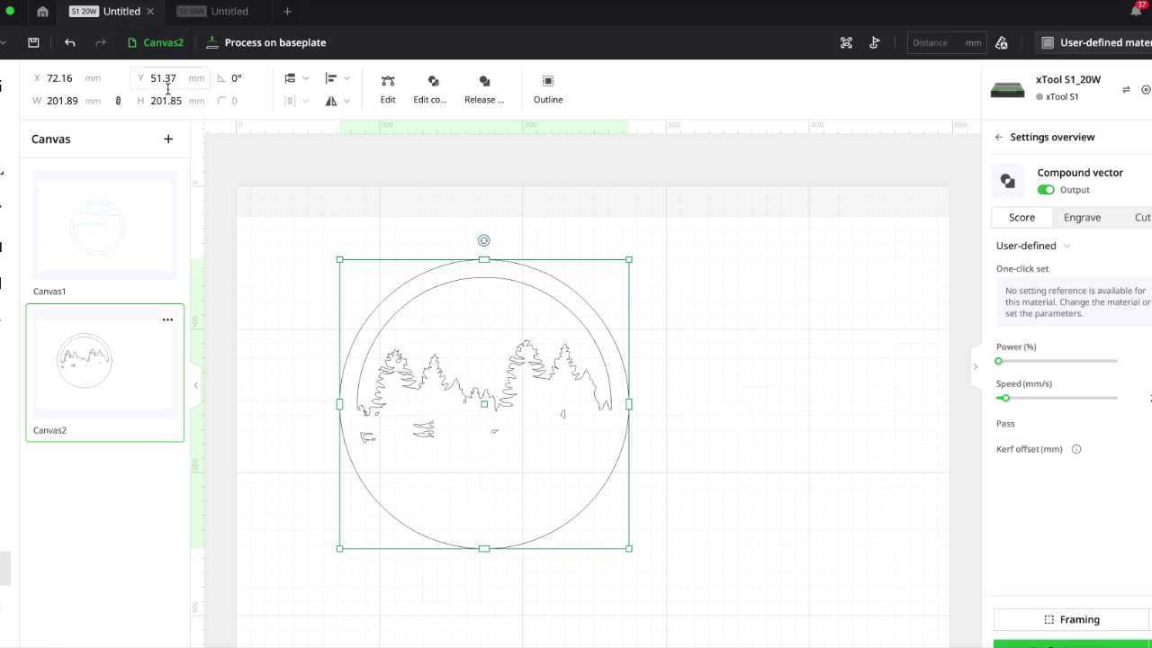
{"action": "left_click", "coordinate": [167, 141]}
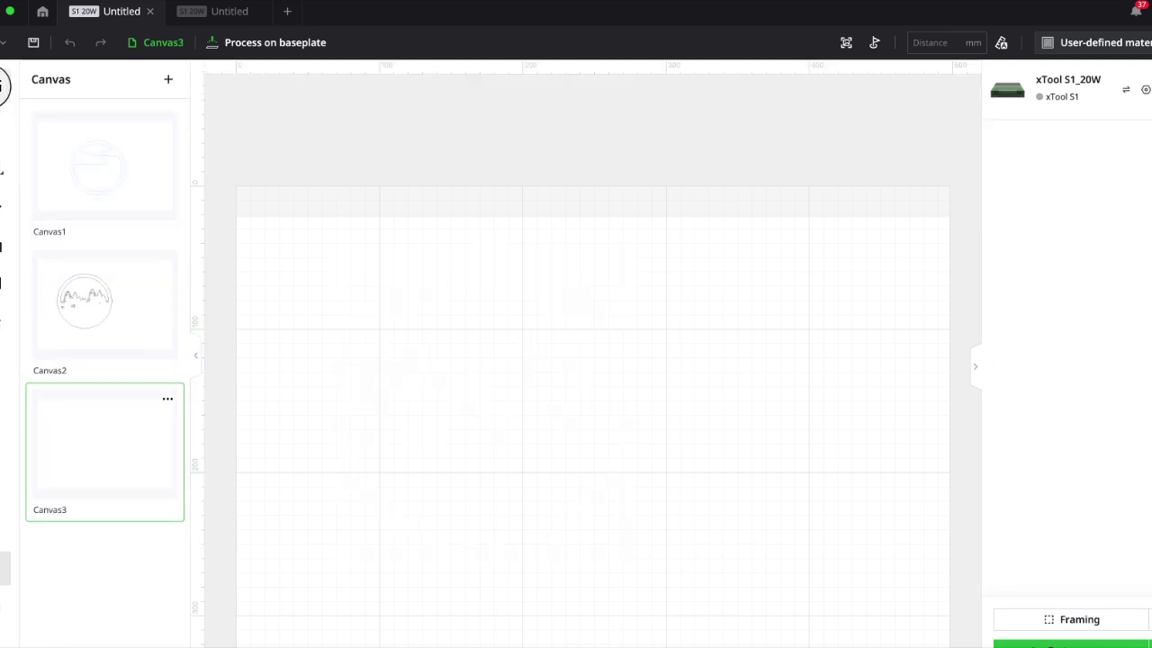
{"action": "left_click", "coordinate": [5, 85]}
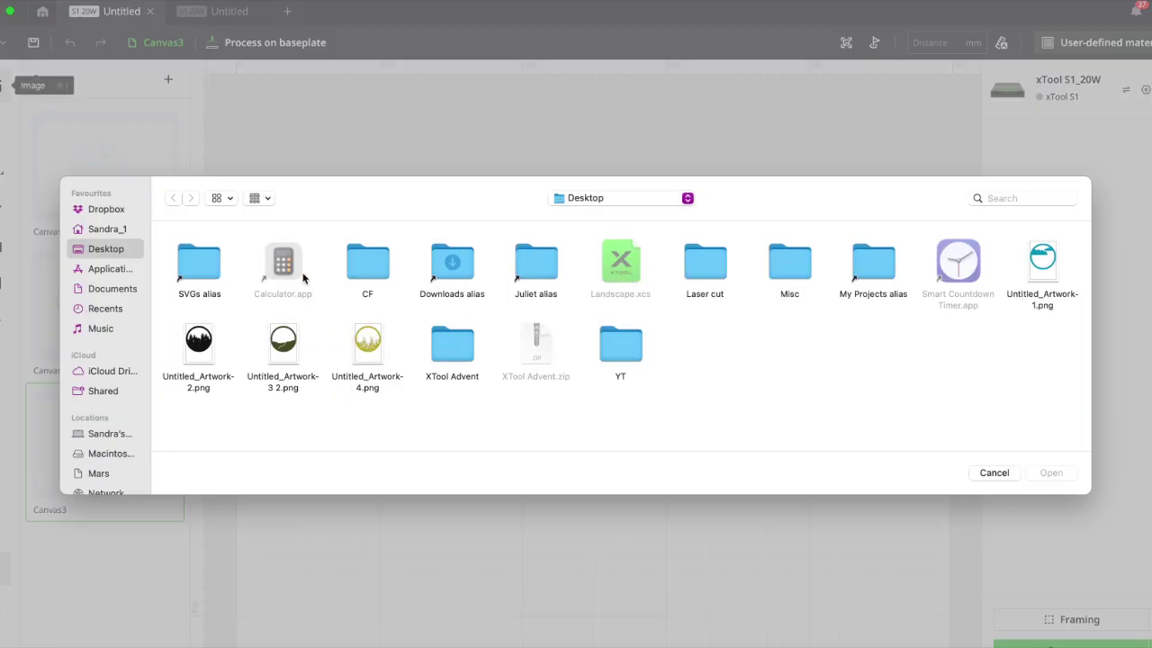
{"action": "left_click", "coordinate": [282, 339]}
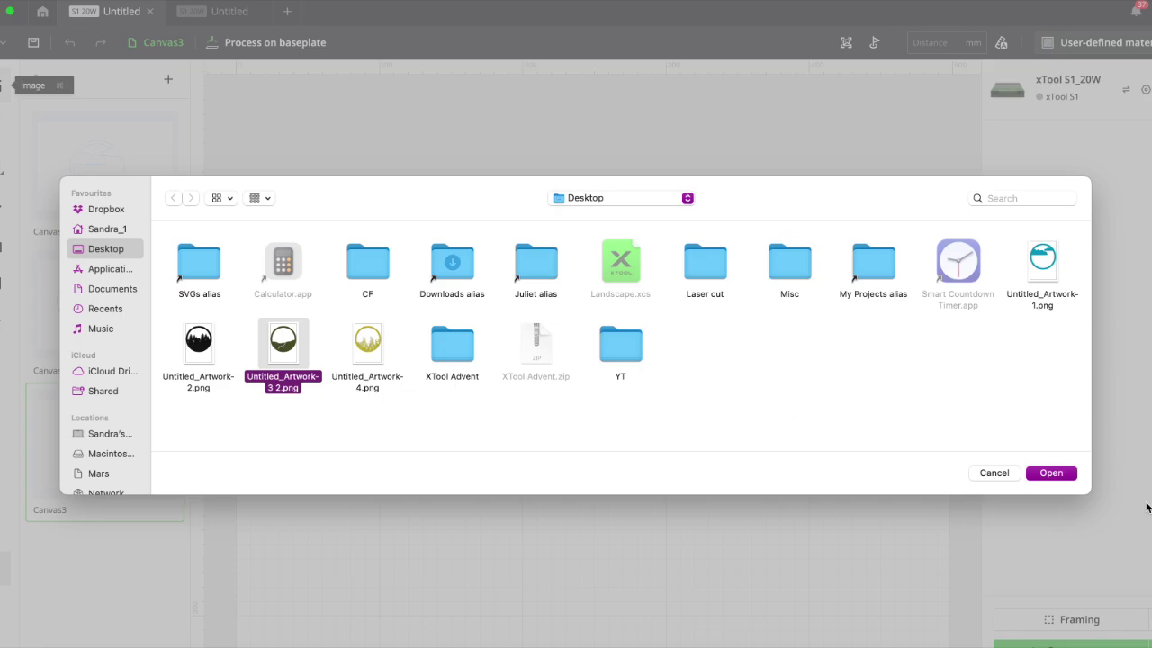
{"action": "left_click", "coordinate": [1055, 473]}
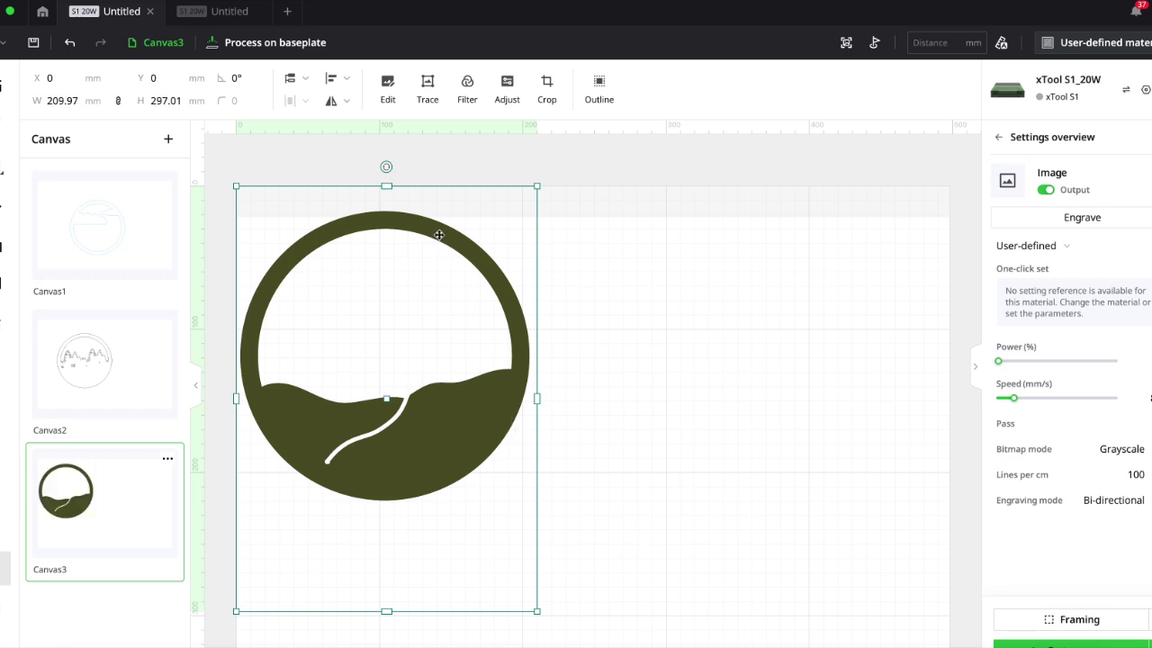
Auto-trace the hills-and-path image on the third canvas into a vector and move the vector clear of the image
{"action": "left_click", "coordinate": [428, 84]}
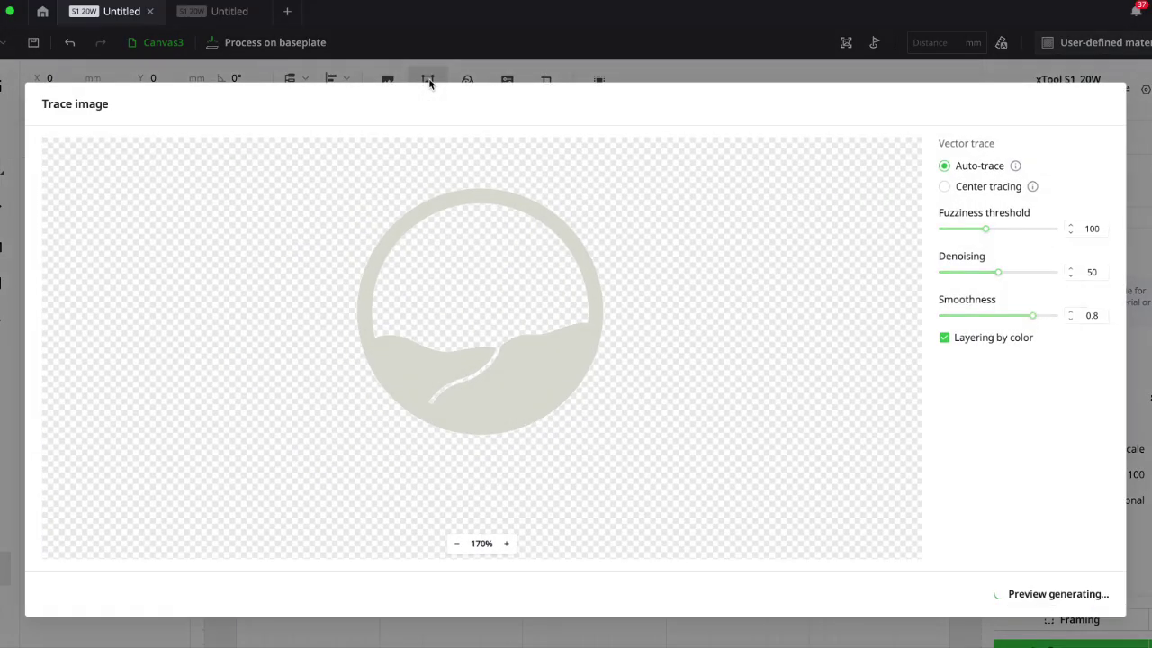
{"action": "left_click", "coordinate": [1087, 594]}
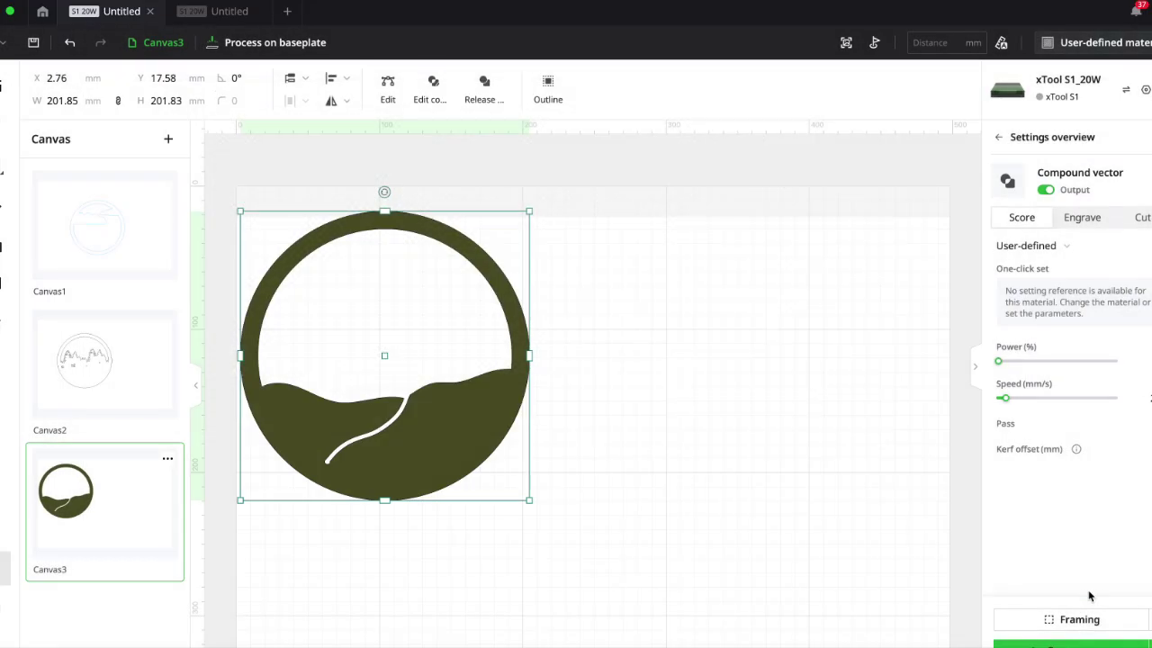
{"action": "left_click_drag", "start_coordinate": [521, 393], "coordinate": [886, 399]}
Simplify the nodes of the hills vector at the preset level and finish node editing
{"action": "left_click", "coordinate": [387, 83]}
{"action": "left_click", "coordinate": [322, 83]}
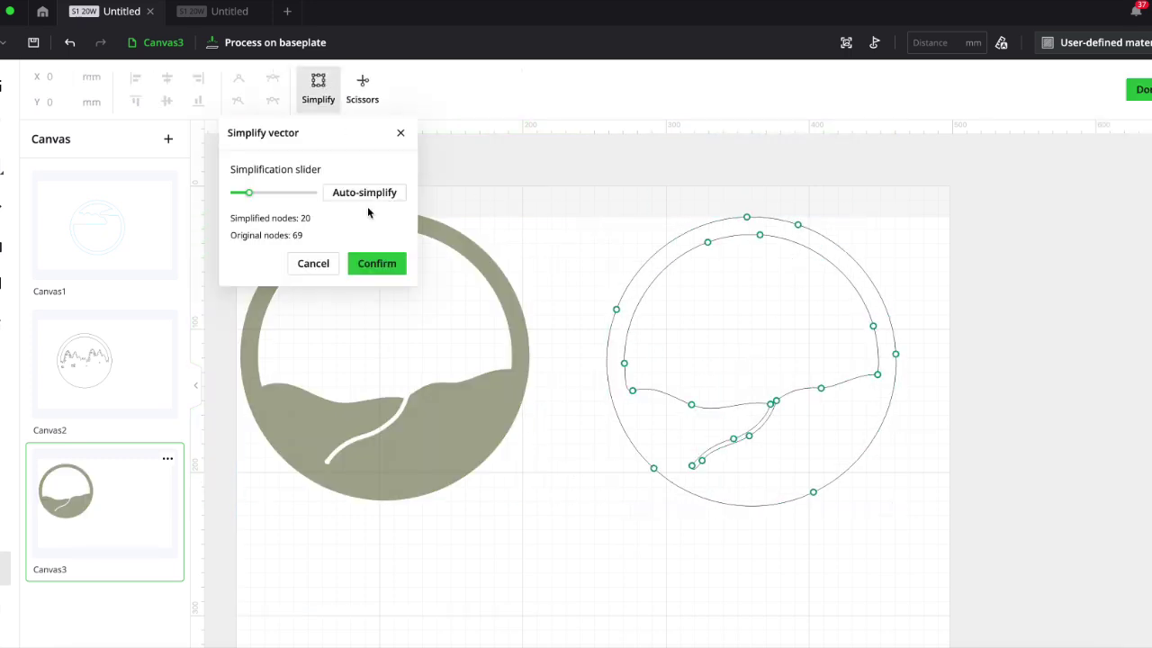
{"action": "left_click", "coordinate": [376, 264]}
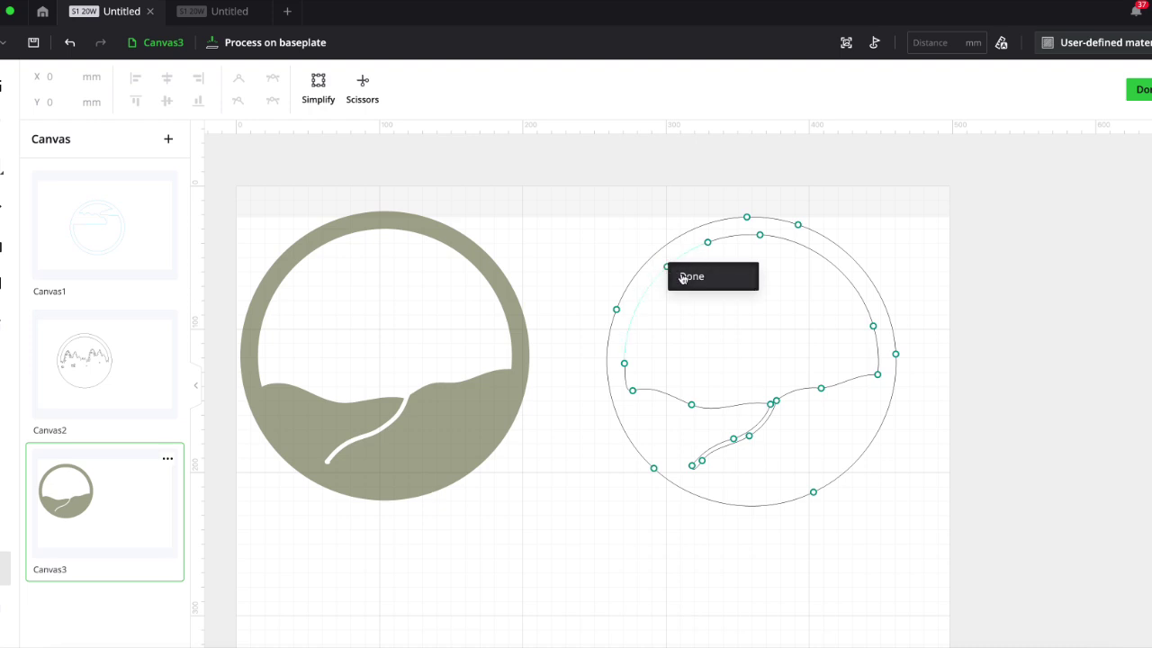
{"action": "left_click", "coordinate": [682, 276]}
Delete the source hills image and move the hills vector back toward the middle of the canvas
{"action": "left_click", "coordinate": [520, 331]}
{"action": "key", "text": "Delete"}
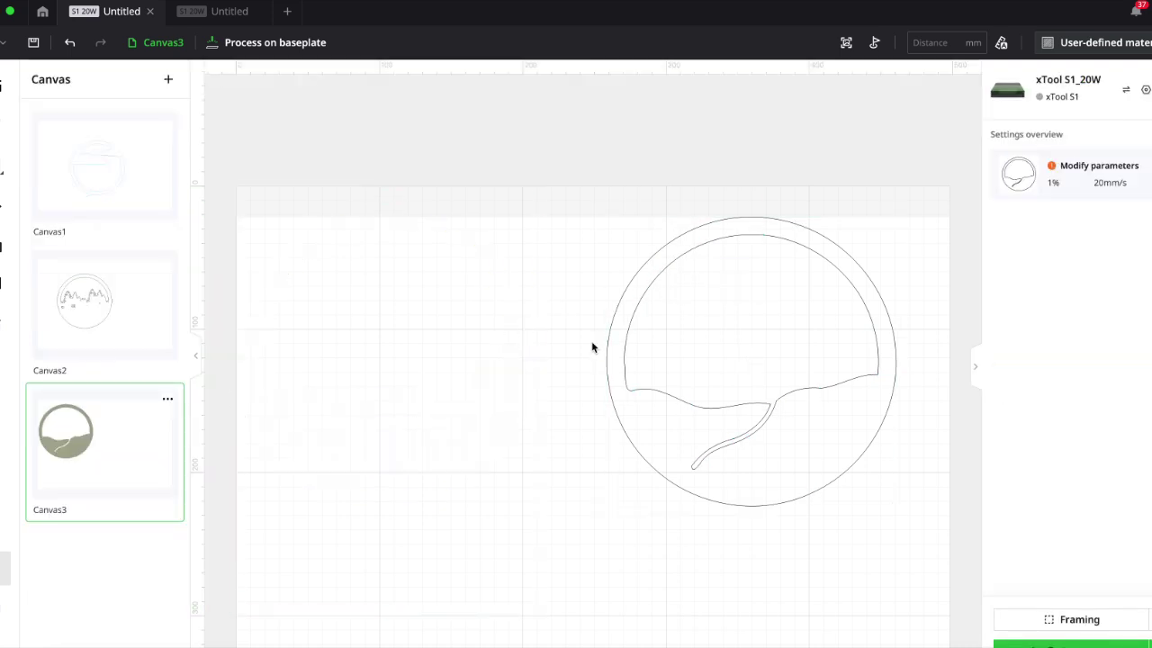
{"action": "left_click_drag", "start_coordinate": [609, 348], "coordinate": [398, 385]}
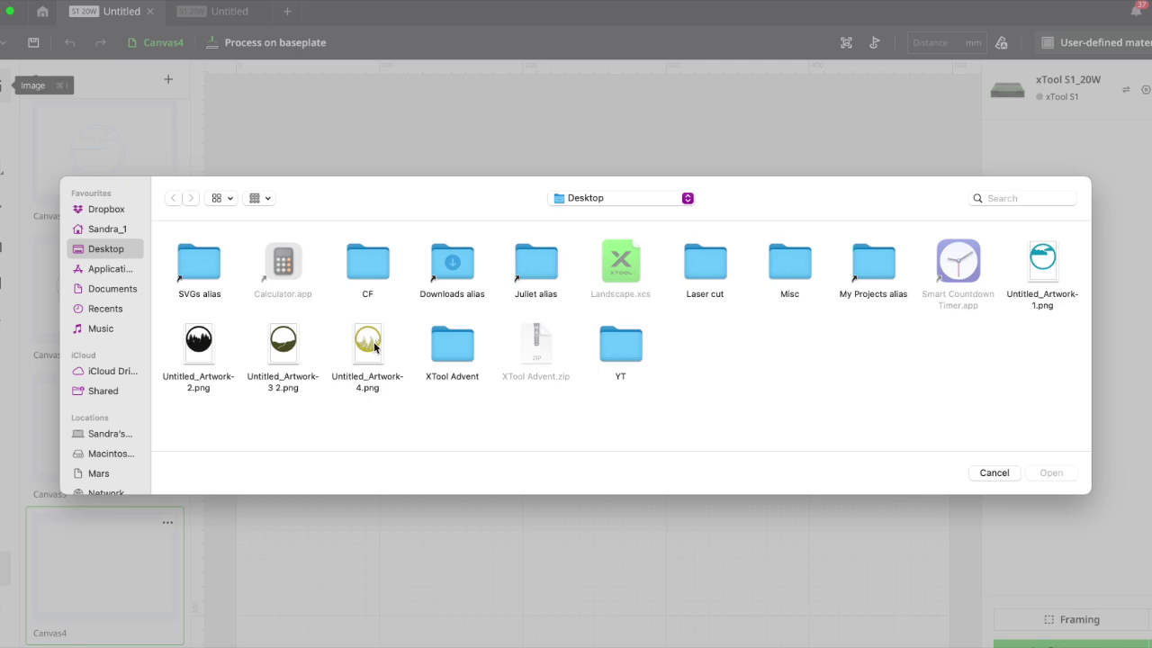
Import Untitled_Artwork-4.png onto the fourth canvas
{"action": "left_click", "coordinate": [374, 342]}
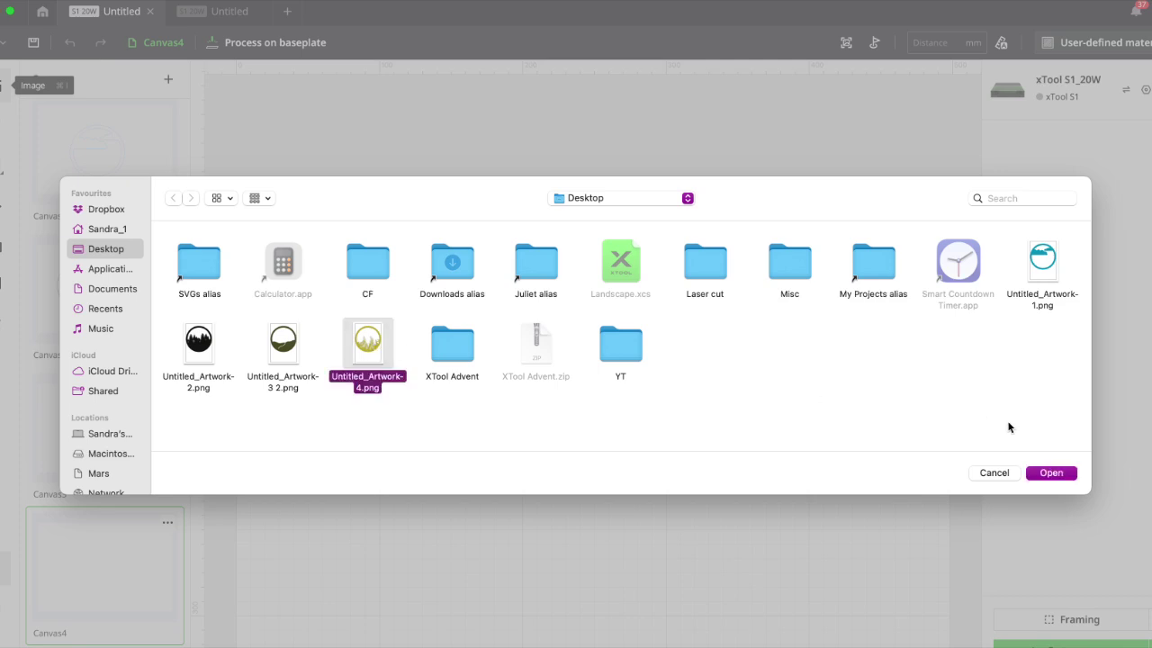
{"action": "left_click", "coordinate": [1054, 474]}
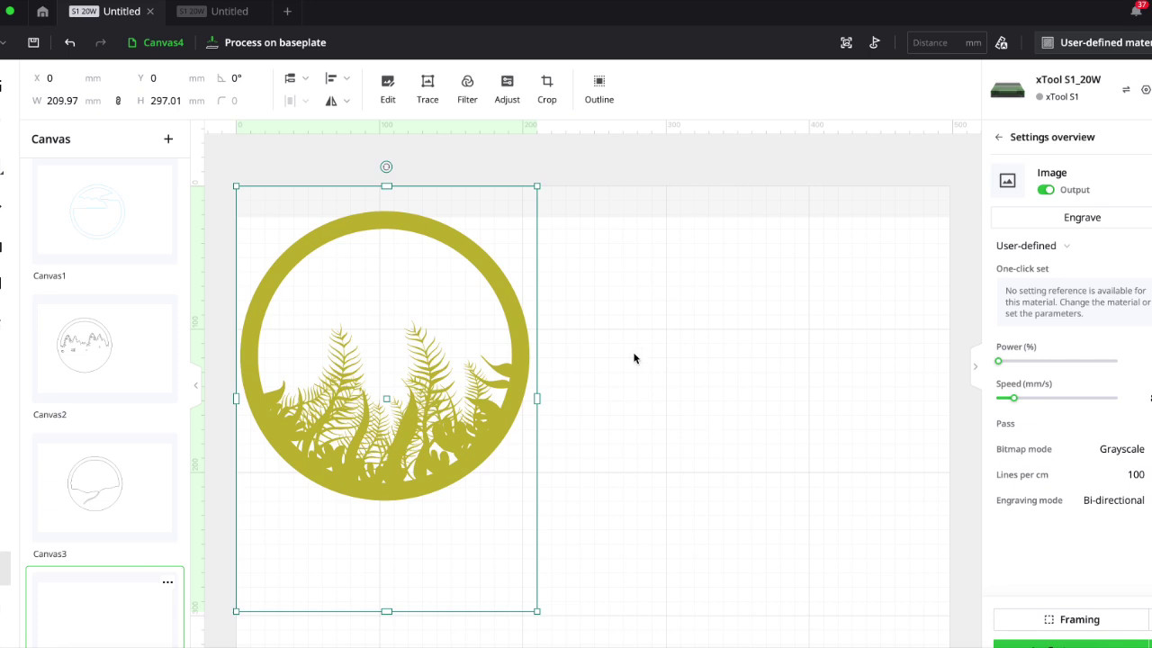
Auto-trace the fern image into a vector and move the vector beside the image
{"action": "left_click", "coordinate": [427, 88]}
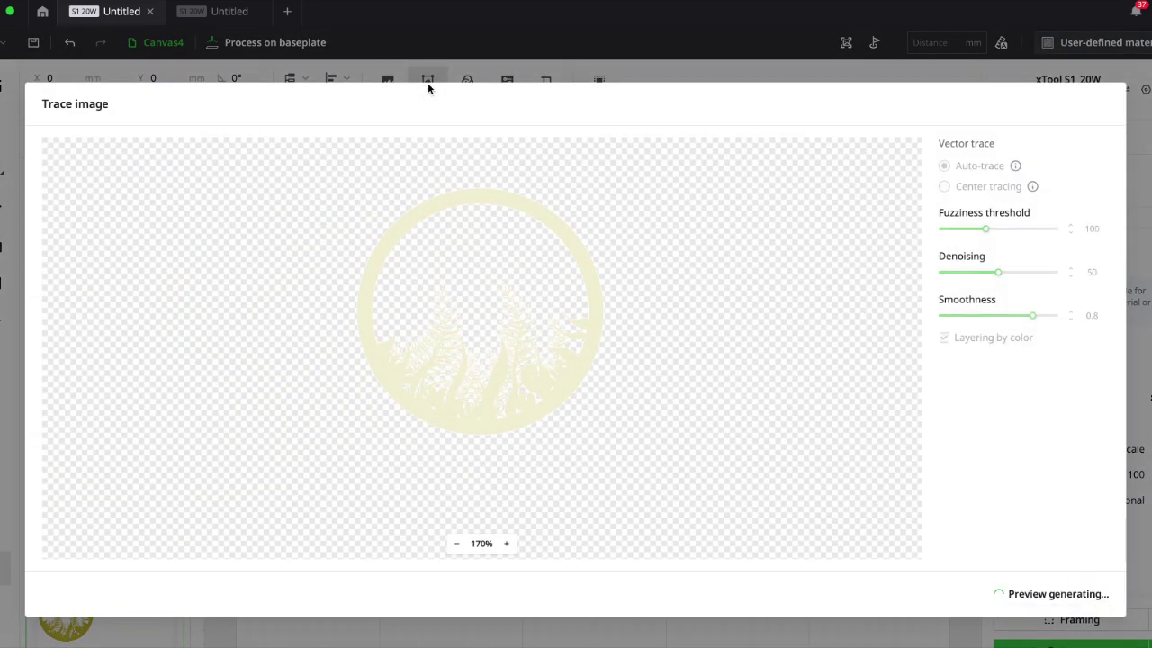
{"action": "left_click", "coordinate": [1086, 593]}
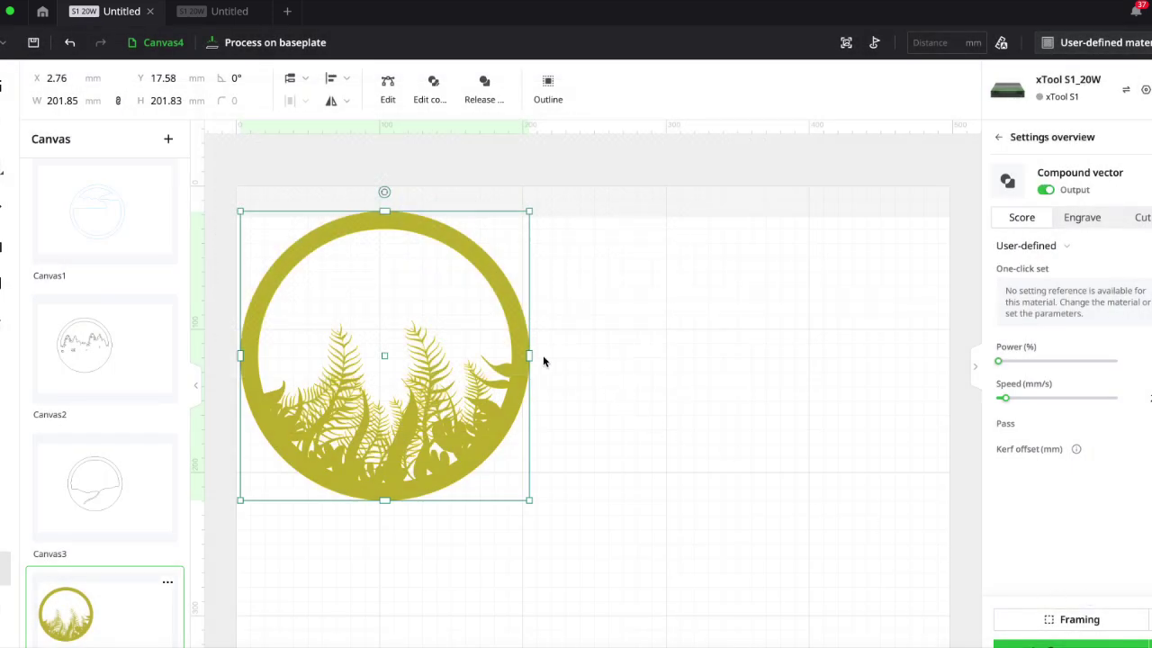
{"action": "left_click_drag", "start_coordinate": [525, 353], "coordinate": [940, 346]}
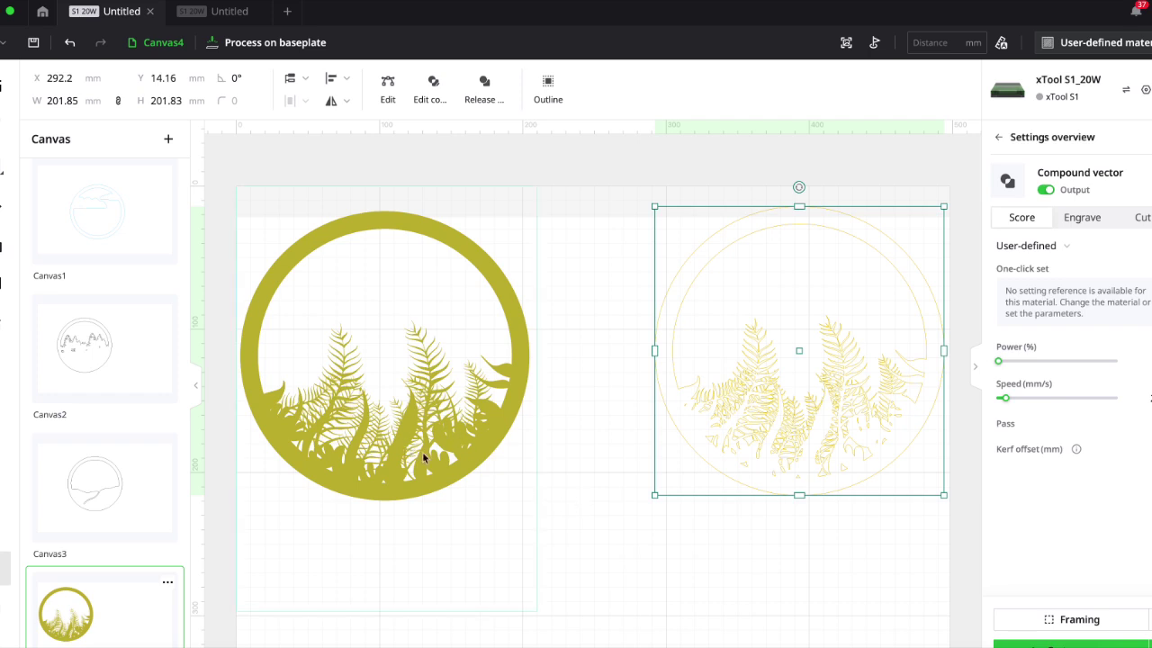
Try simplifying the fern vector's nodes at the preset level, finish node editing and delete the resulting vector
{"action": "left_click", "coordinate": [389, 84]}
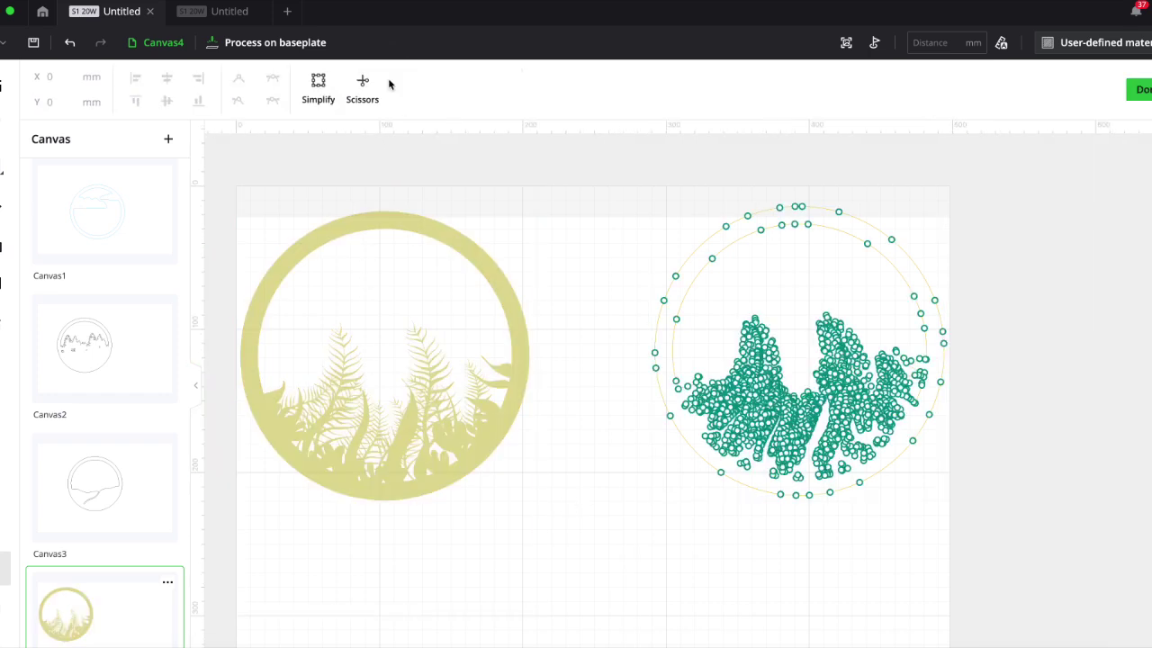
{"action": "left_click", "coordinate": [316, 87]}
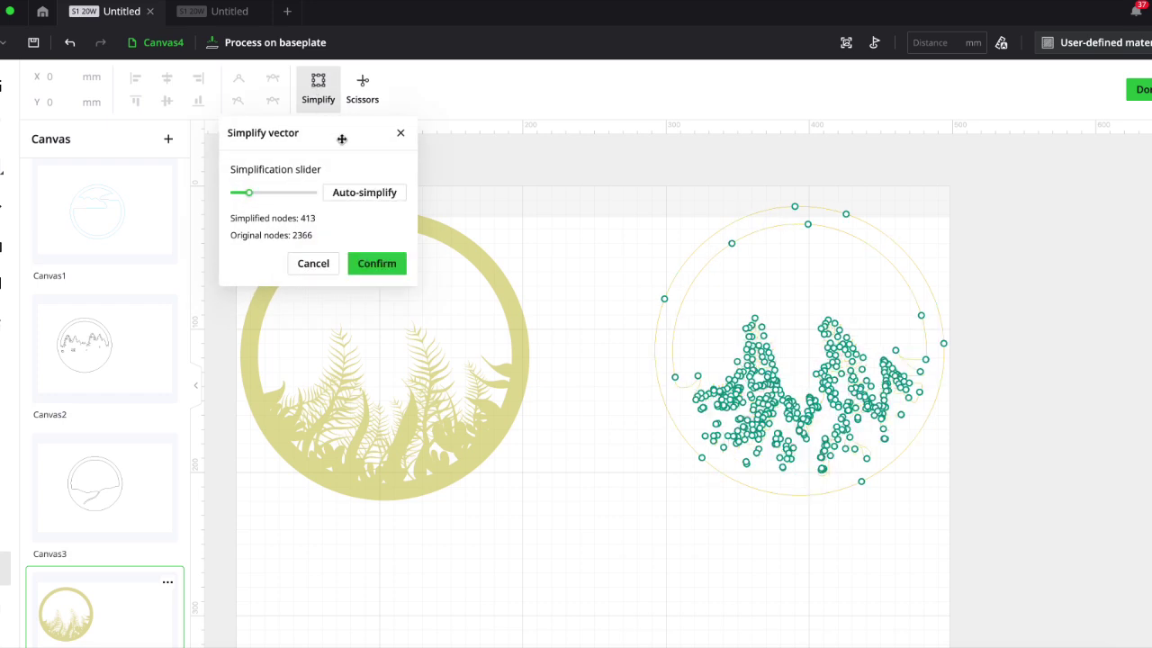
{"action": "left_click", "coordinate": [378, 263]}
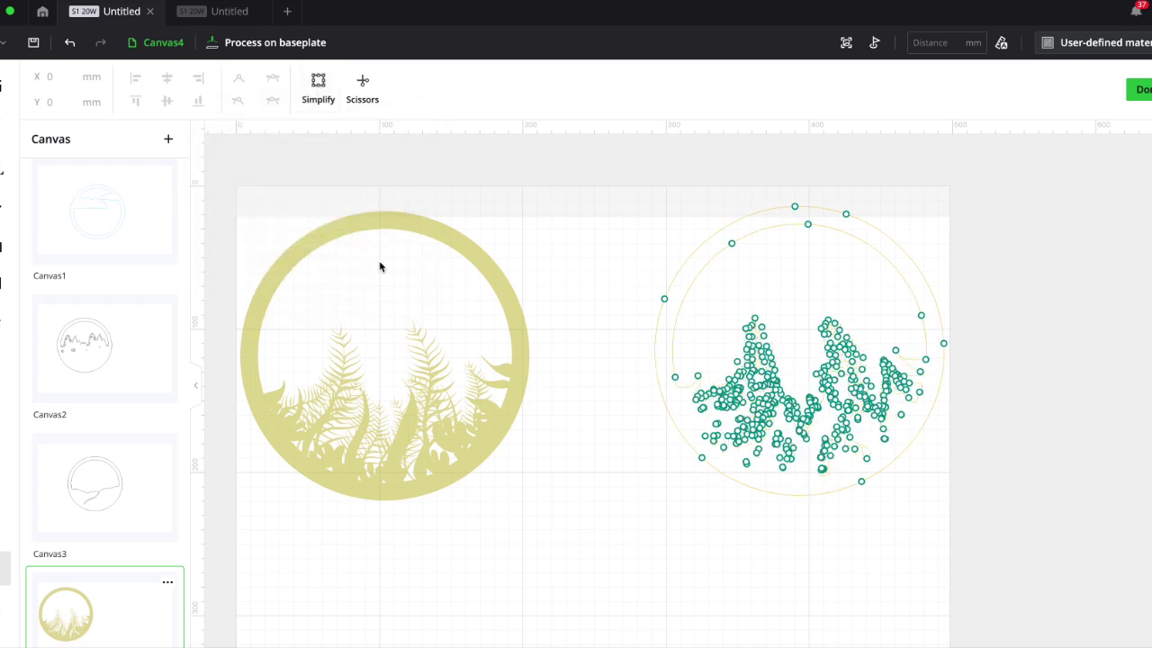
{"action": "left_click", "coordinate": [734, 268]}
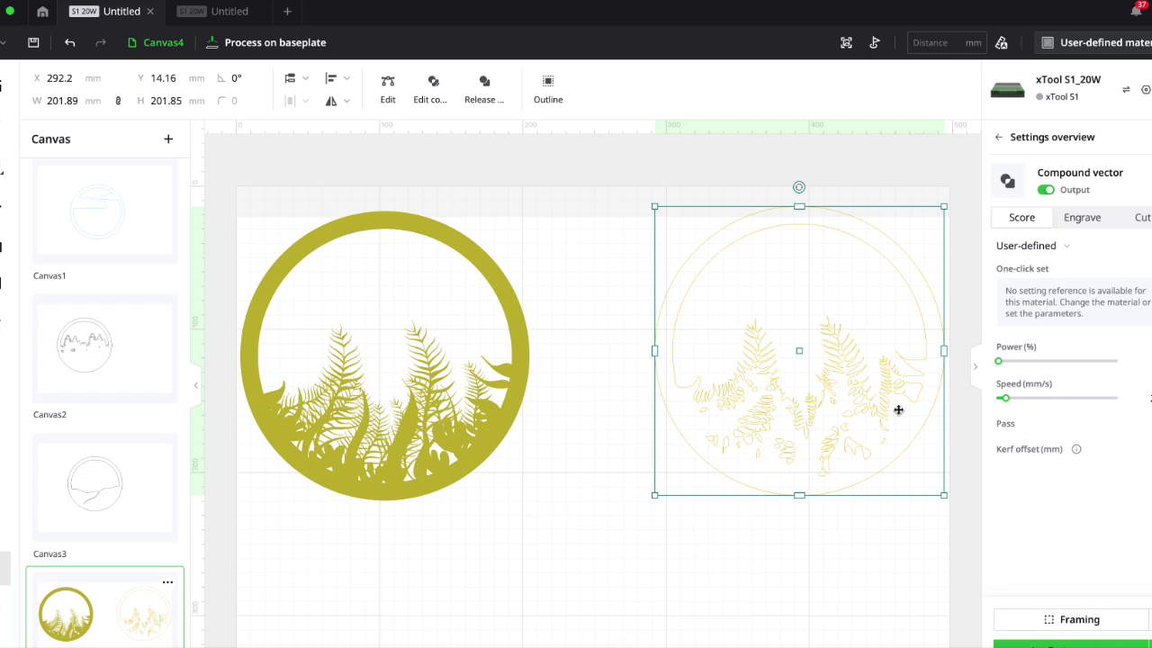
{"action": "key", "text": "Delete"}
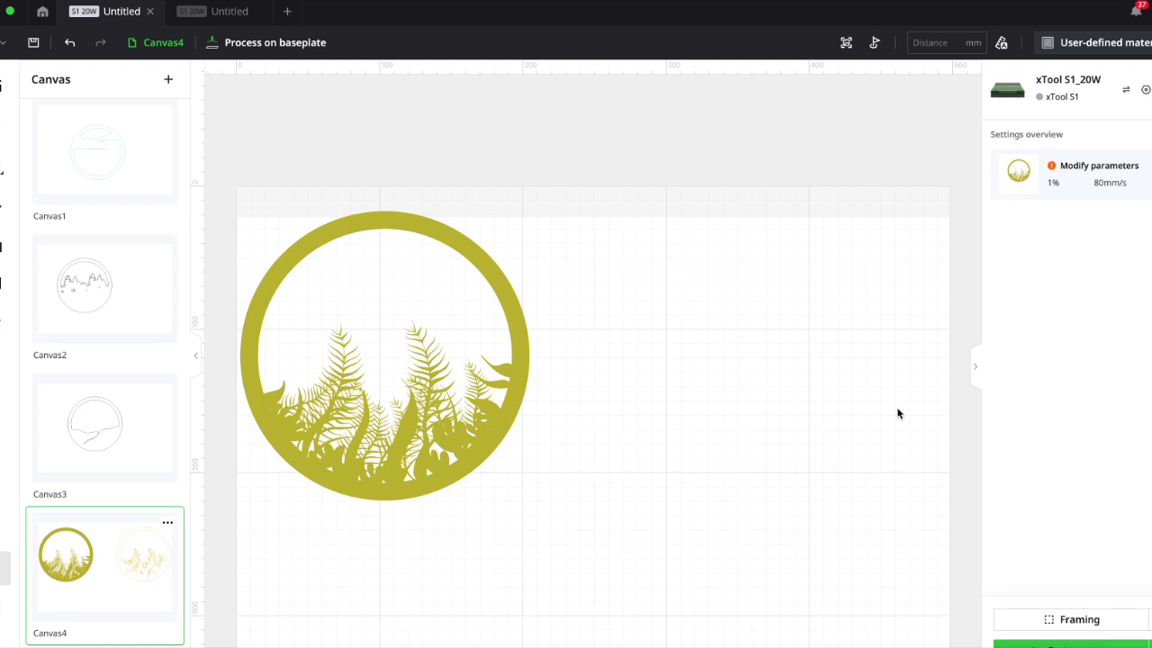
Auto-trace the original fern image again and place the fresh vector beside it
{"action": "left_click", "coordinate": [527, 357]}
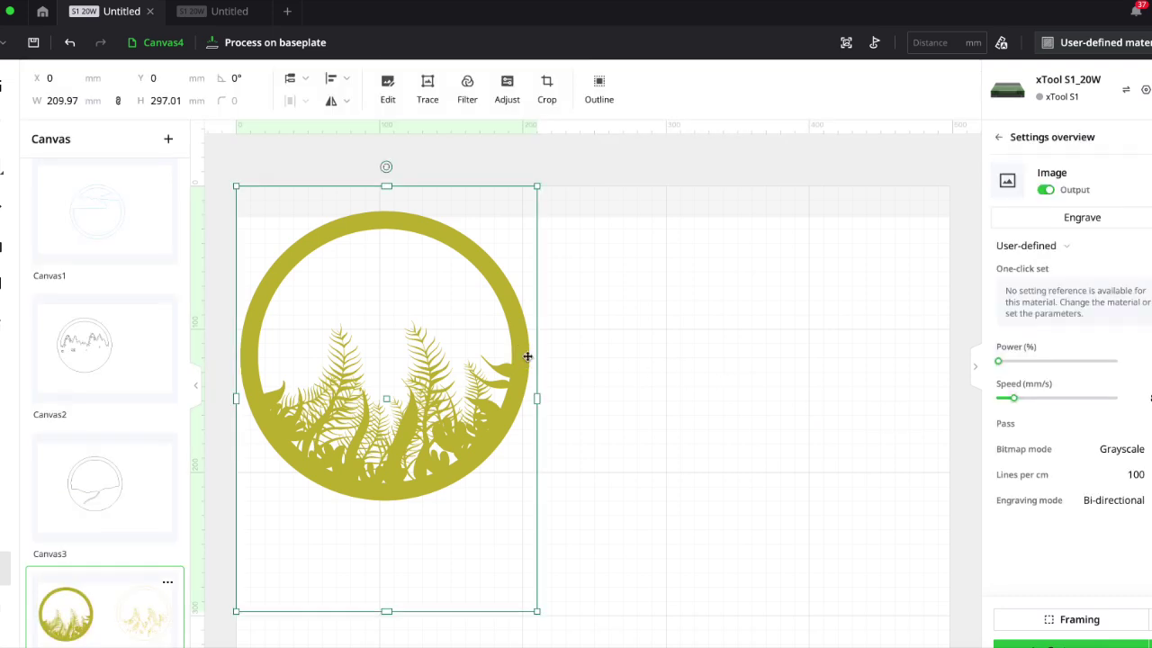
{"action": "left_click", "coordinate": [427, 84]}
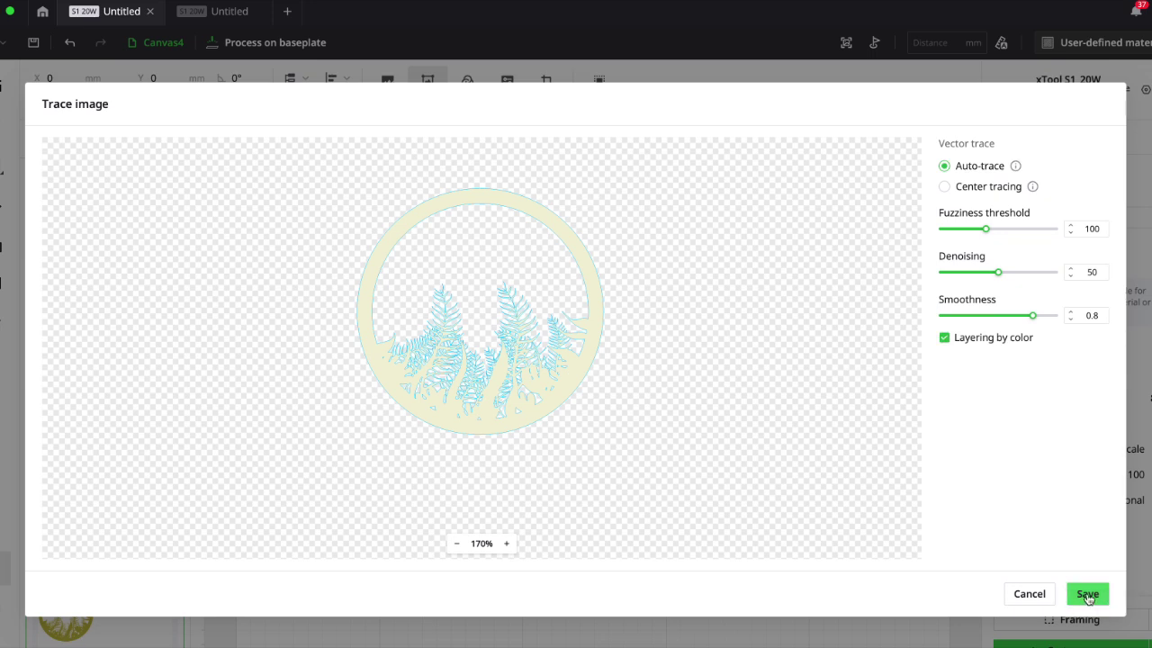
{"action": "left_click", "coordinate": [1089, 595]}
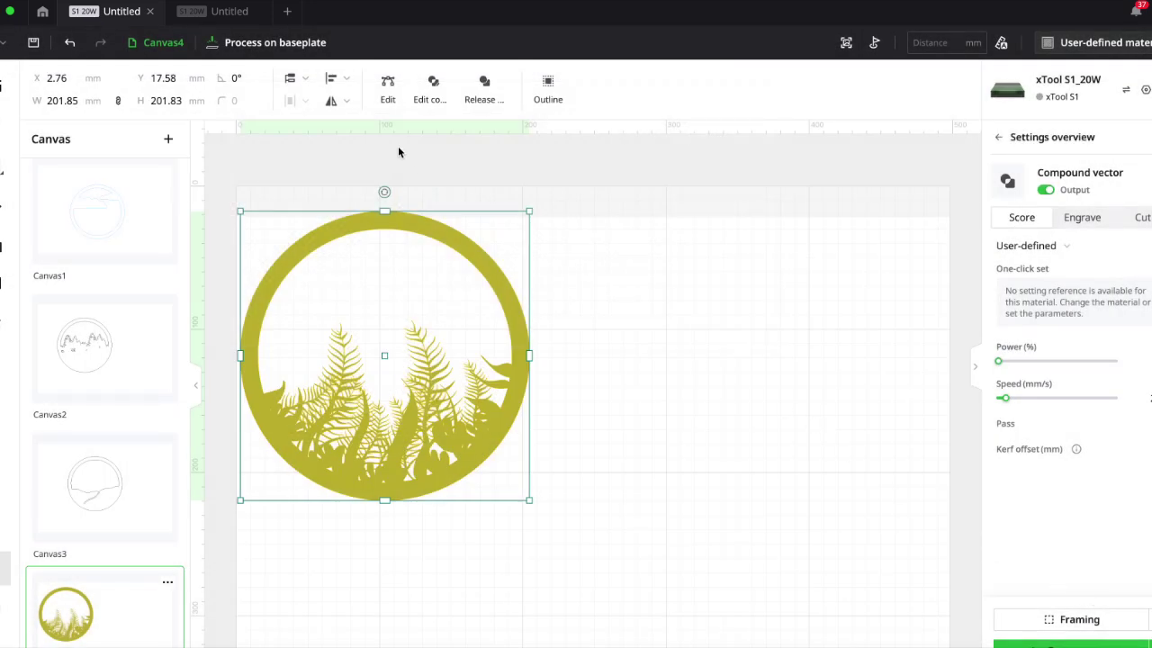
{"action": "left_click_drag", "start_coordinate": [492, 267], "coordinate": [835, 285]}
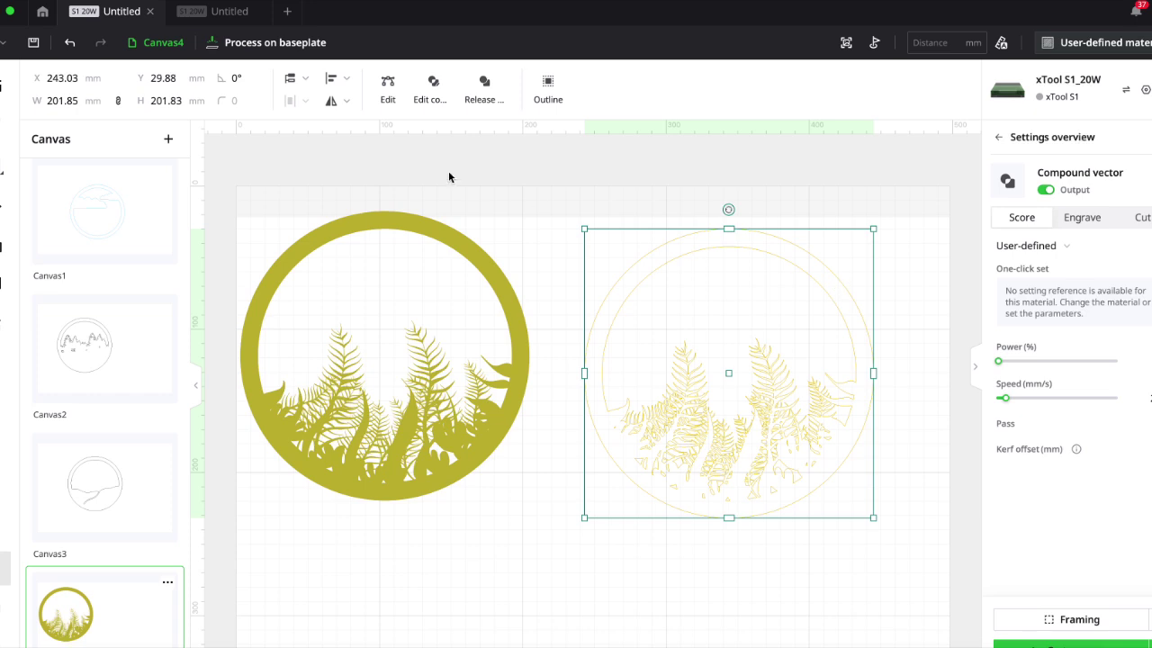
Simplify the new fern vector's nodes at level 1 and finish node editing
{"action": "left_click", "coordinate": [388, 87]}
{"action": "left_click", "coordinate": [319, 85]}
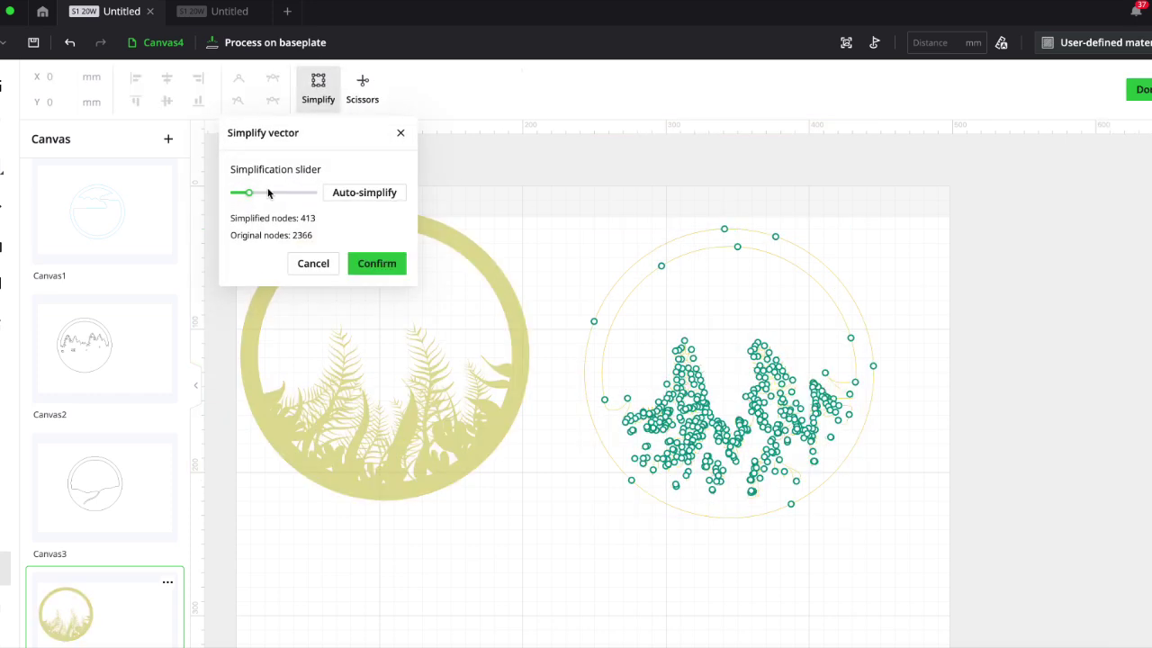
{"action": "mouse_move", "coordinate": [249, 194]}
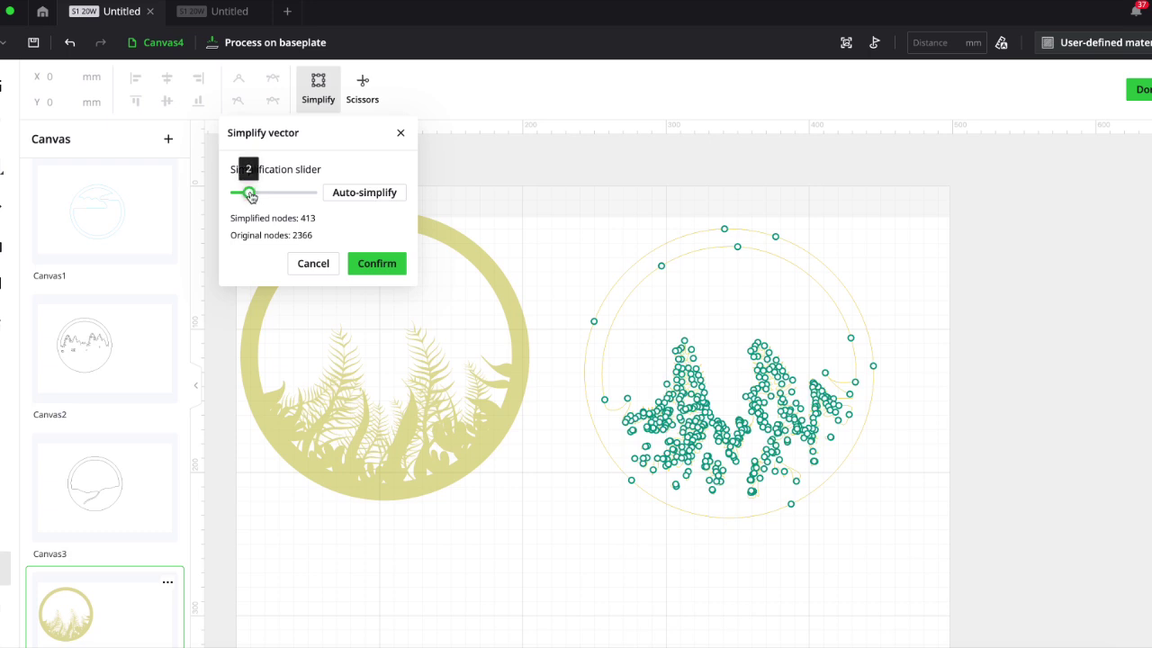
{"action": "mouse_move", "coordinate": [250, 196]}
{"action": "left_mouse_down"}
{"action": "mouse_move", "coordinate": [286, 196]}
{"action": "mouse_move", "coordinate": [240, 198]}
{"action": "left_mouse_up"}
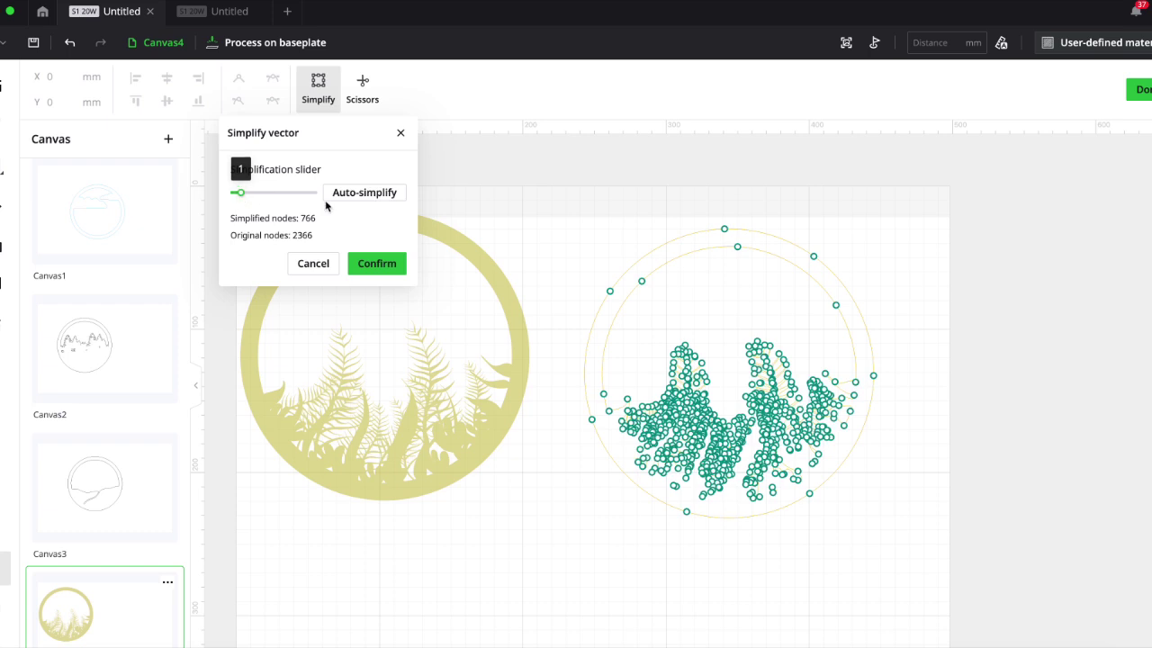
{"action": "left_click", "coordinate": [384, 262]}
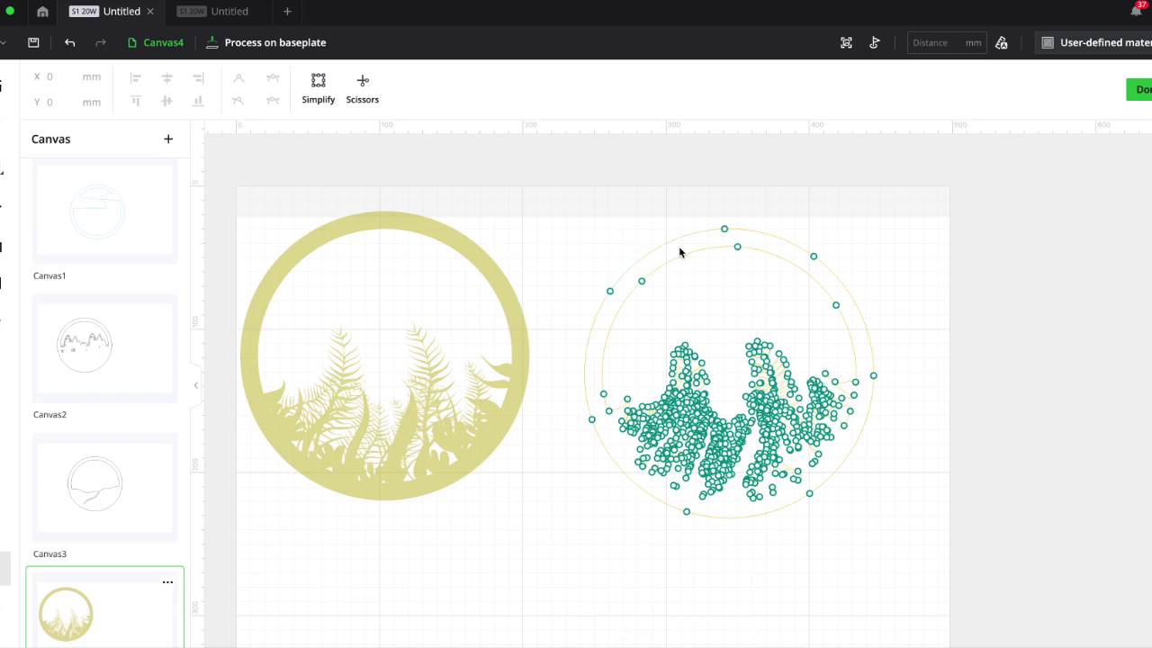
{"action": "left_click", "coordinate": [700, 264]}
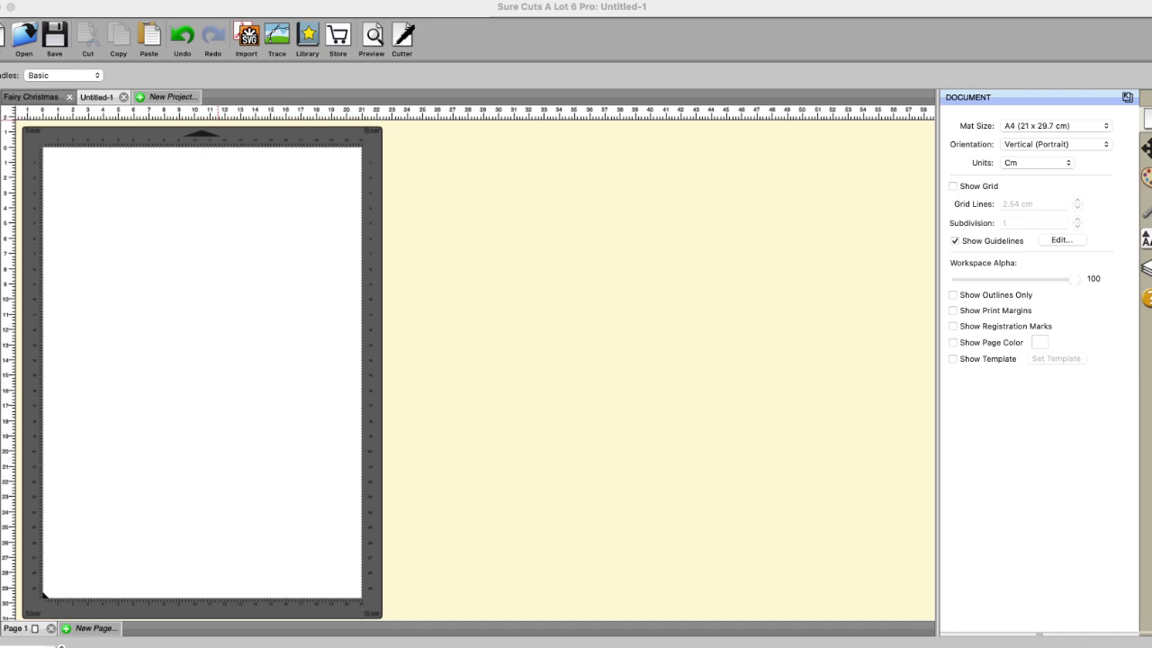
Switch to Sure Cuts A Lot 6 Pro and import Untitled_Artwork-1.png into the blank project
{"action": "left_click", "coordinate": [246, 36]}
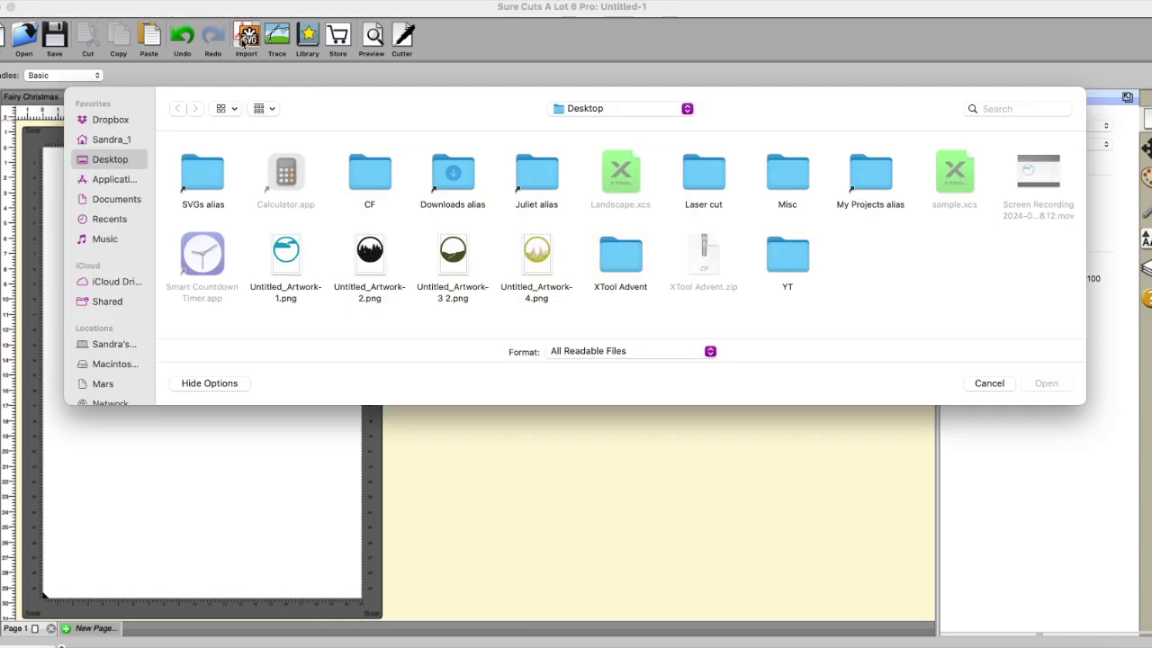
{"action": "left_click", "coordinate": [285, 253]}
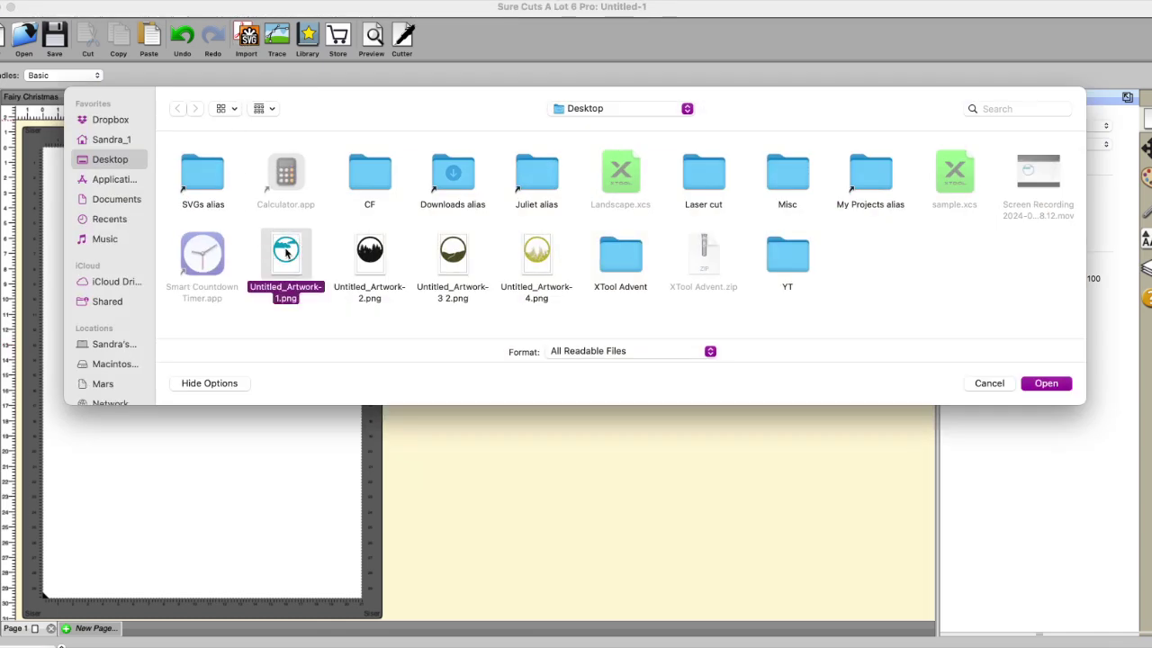
{"action": "left_click", "coordinate": [1048, 384]}
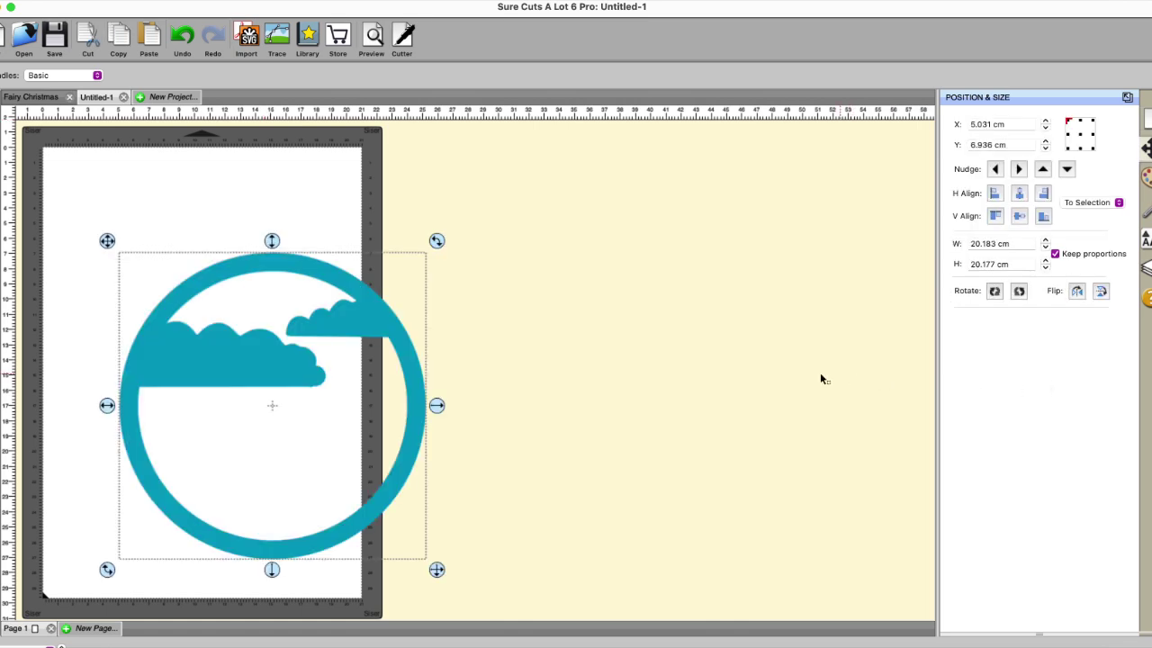
Preview the cut lines around the imported cloud artwork, then close the preview
{"action": "left_click", "coordinate": [373, 36]}
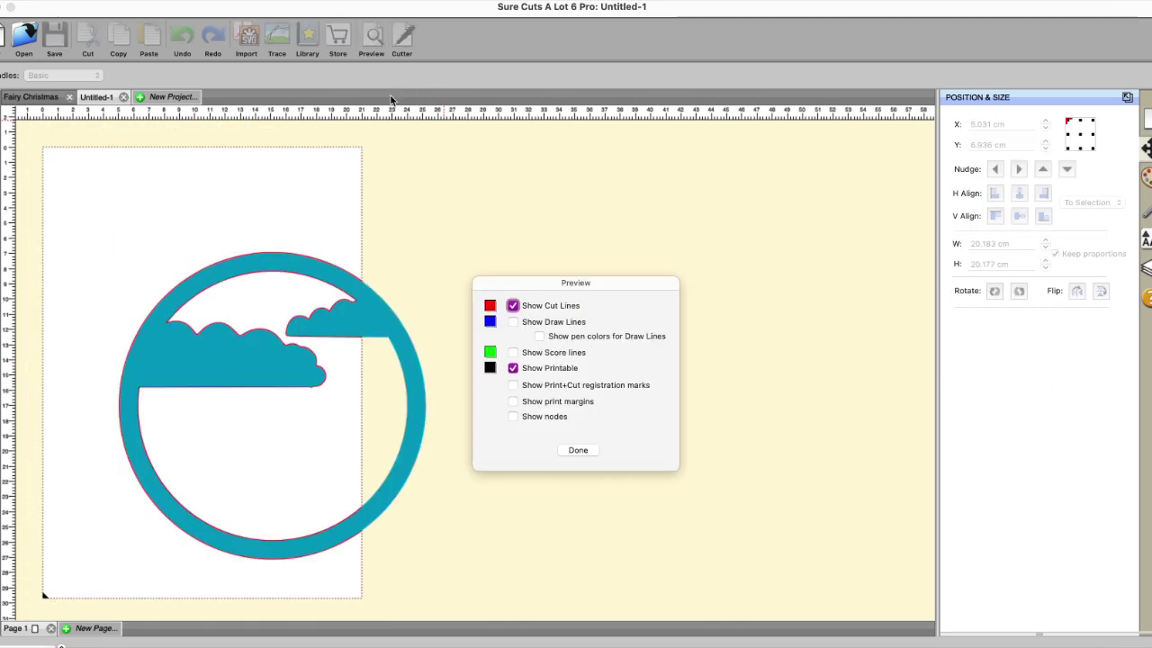
{"action": "left_click", "coordinate": [369, 309]}
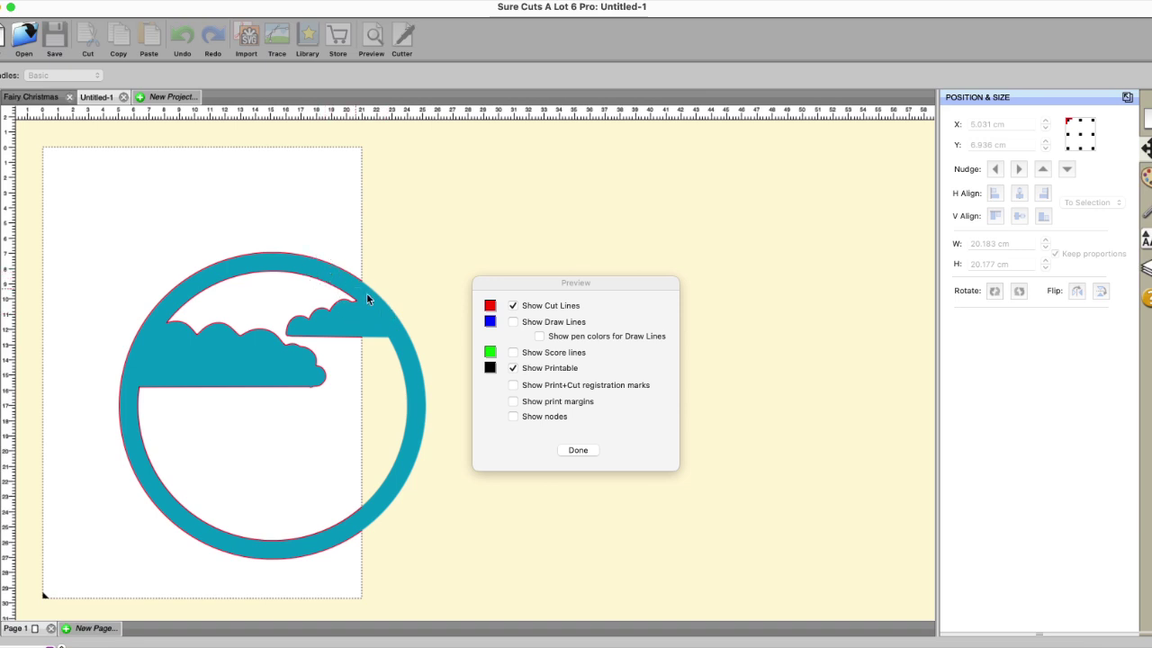
{"action": "left_click", "coordinate": [574, 450]}
Move the cloud artwork off the mat and import Untitled_Artwork-2.png
{"action": "left_click_drag", "start_coordinate": [424, 359], "coordinate": [752, 336]}
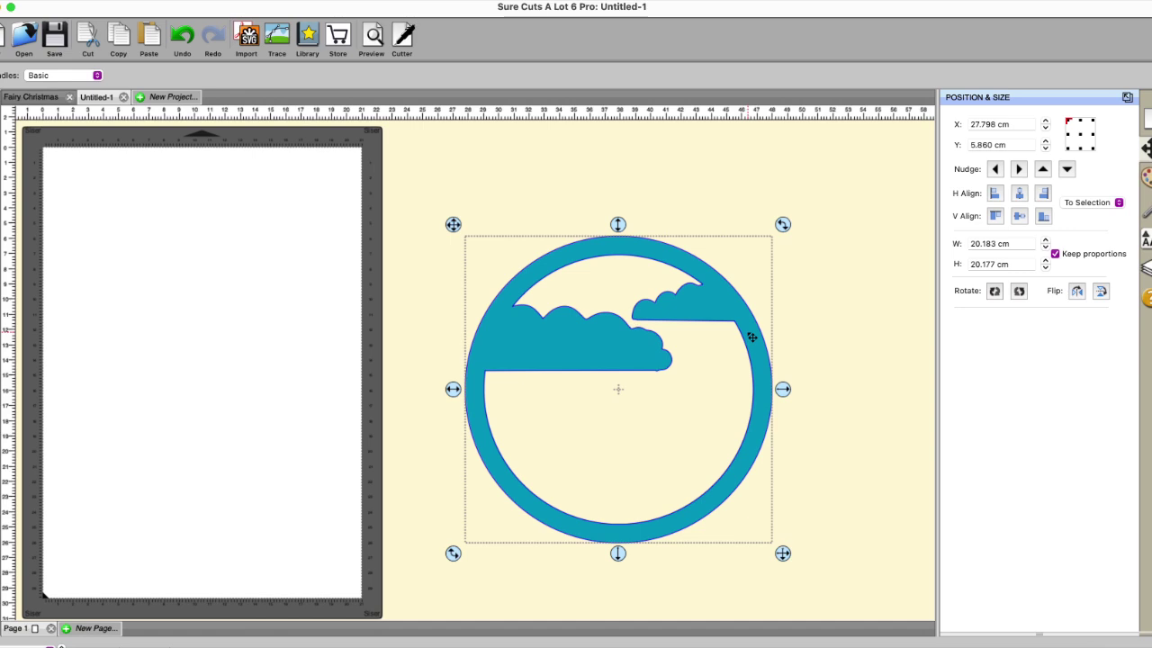
{"action": "left_click", "coordinate": [247, 36]}
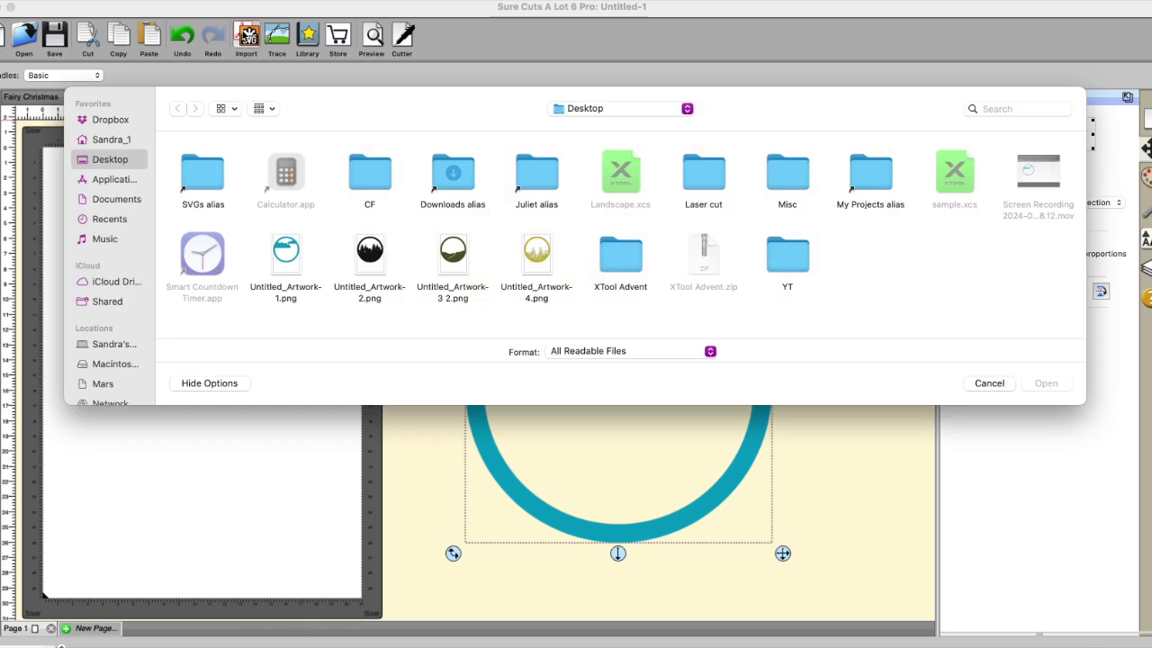
{"action": "left_click", "coordinate": [378, 266]}
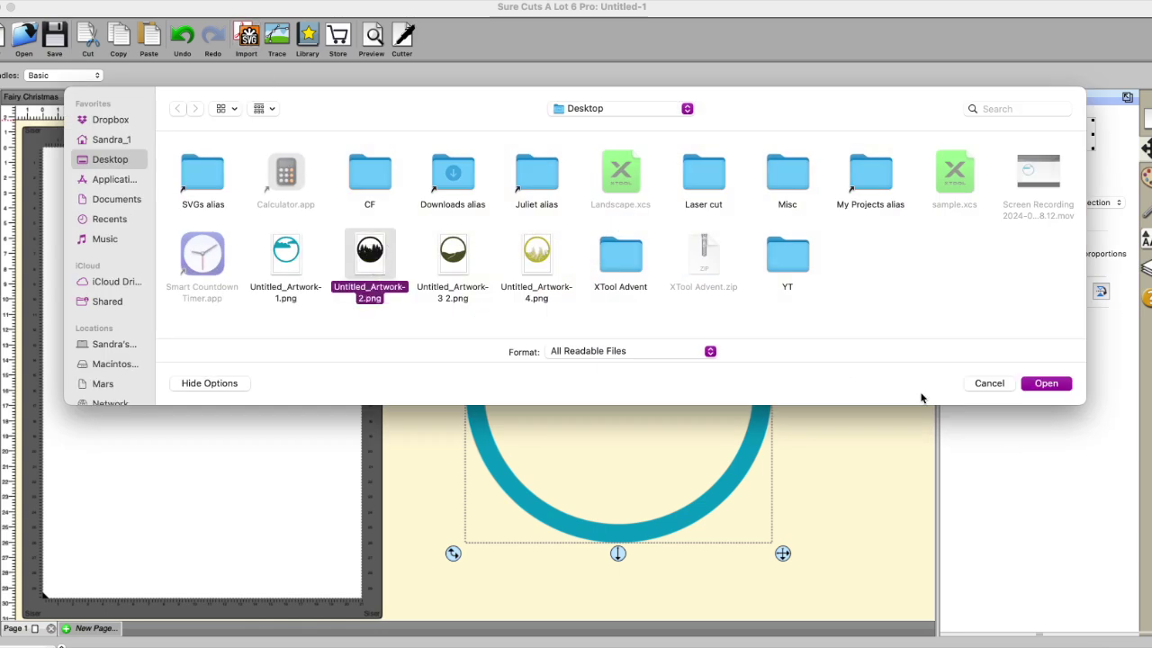
{"action": "left_click", "coordinate": [1046, 383]}
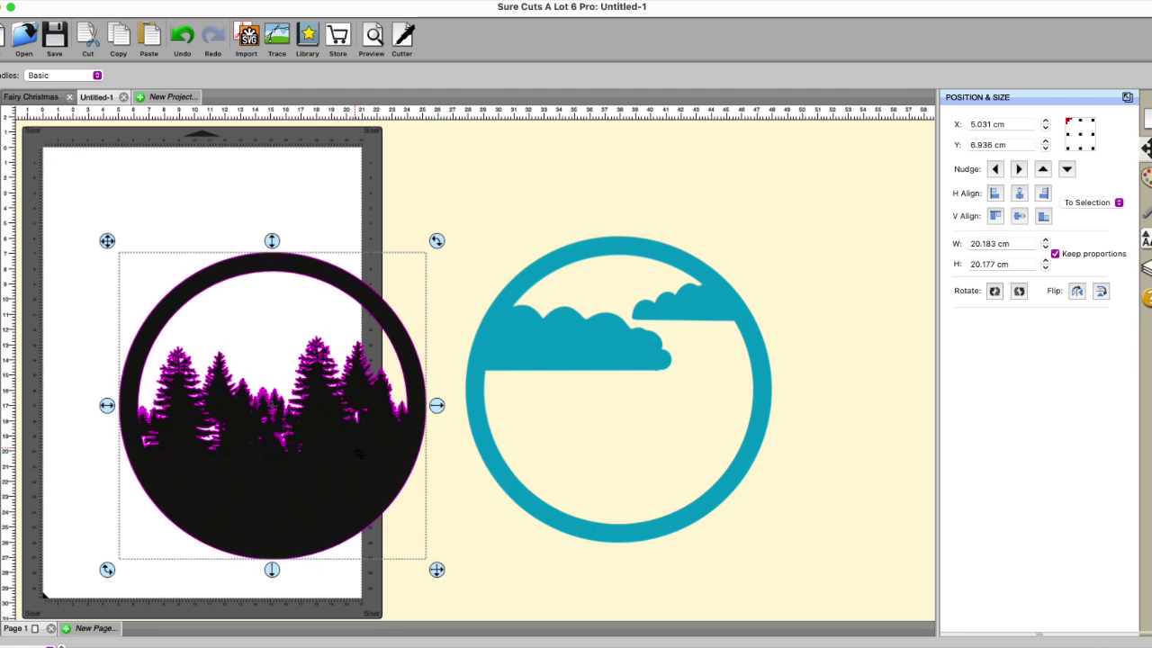
Simplify the tree artwork's nodes with a threshold of 100 and move it off the mat, overlapping the cloud artwork
{"action": "left_click_drag", "start_coordinate": [359, 453], "coordinate": [355, 388]}
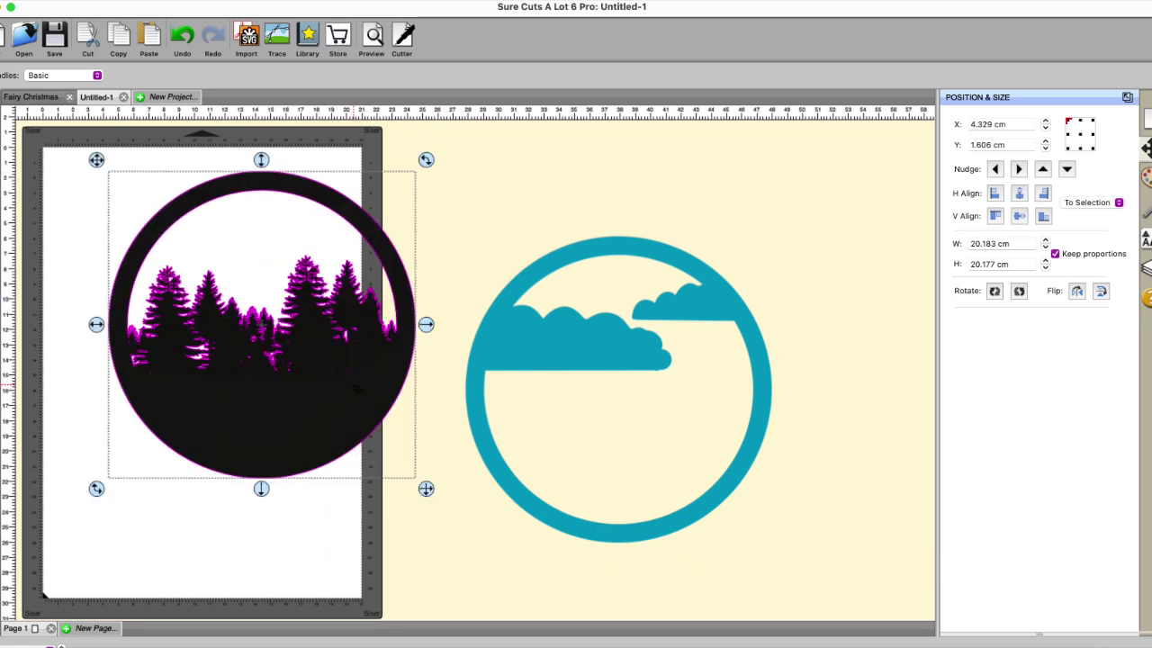
{"action": "left_click", "coordinate": [254, 2]}
{"action": "left_click", "coordinate": [253, 94]}
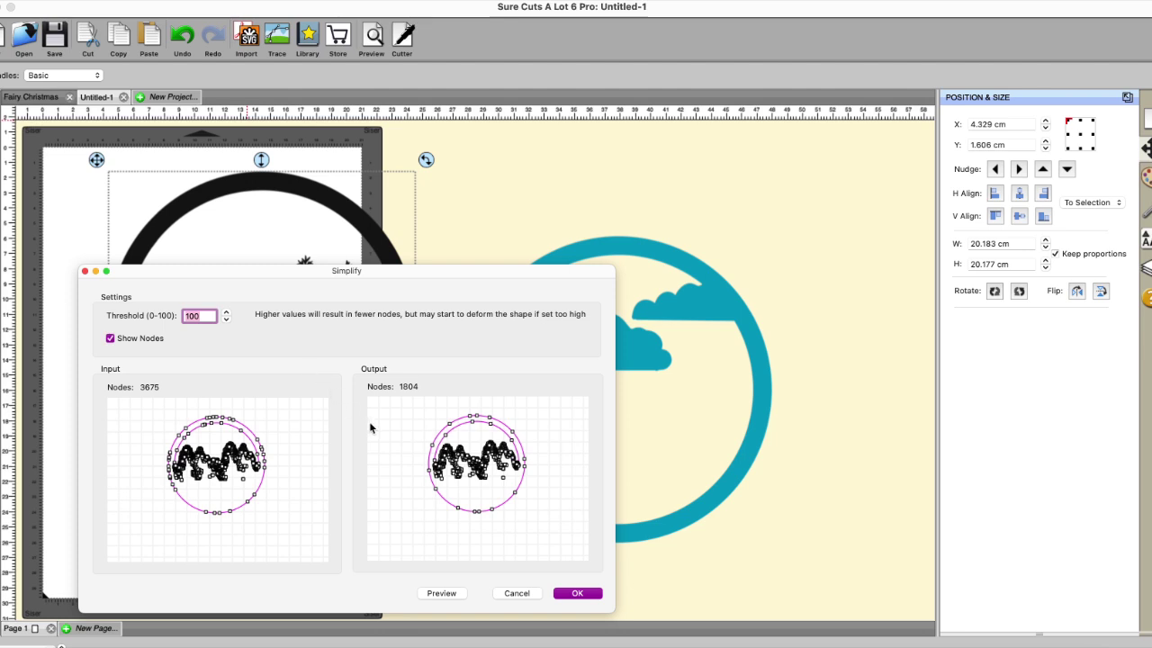
{"action": "left_click", "coordinate": [578, 594]}
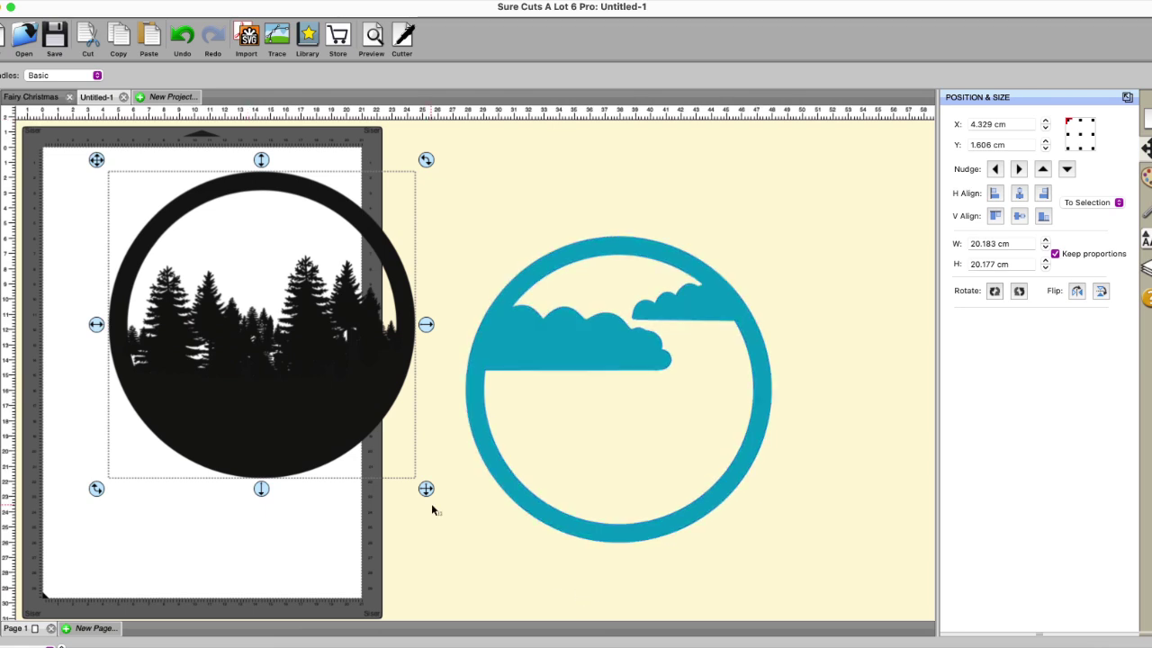
{"action": "left_click_drag", "start_coordinate": [379, 402], "coordinate": [853, 383]}
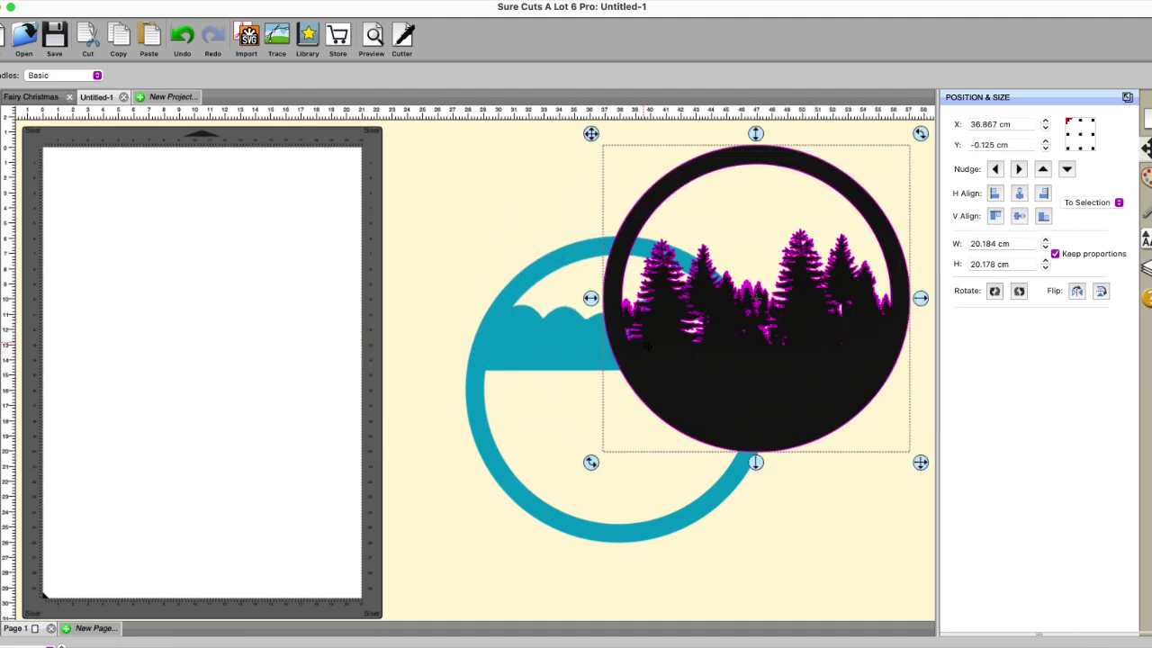